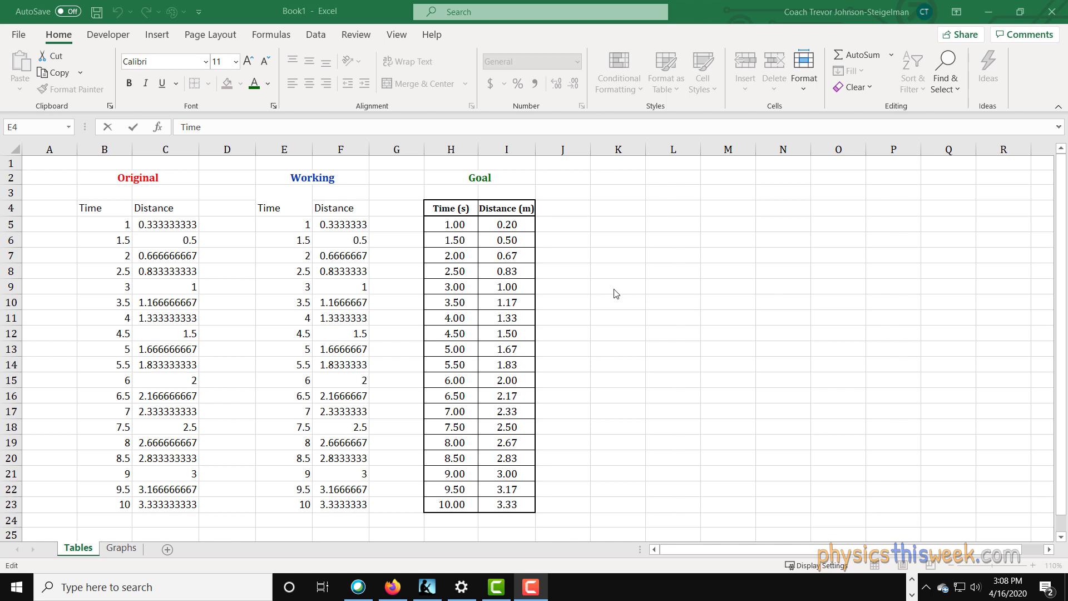
drag(99, 215, 160, 501)
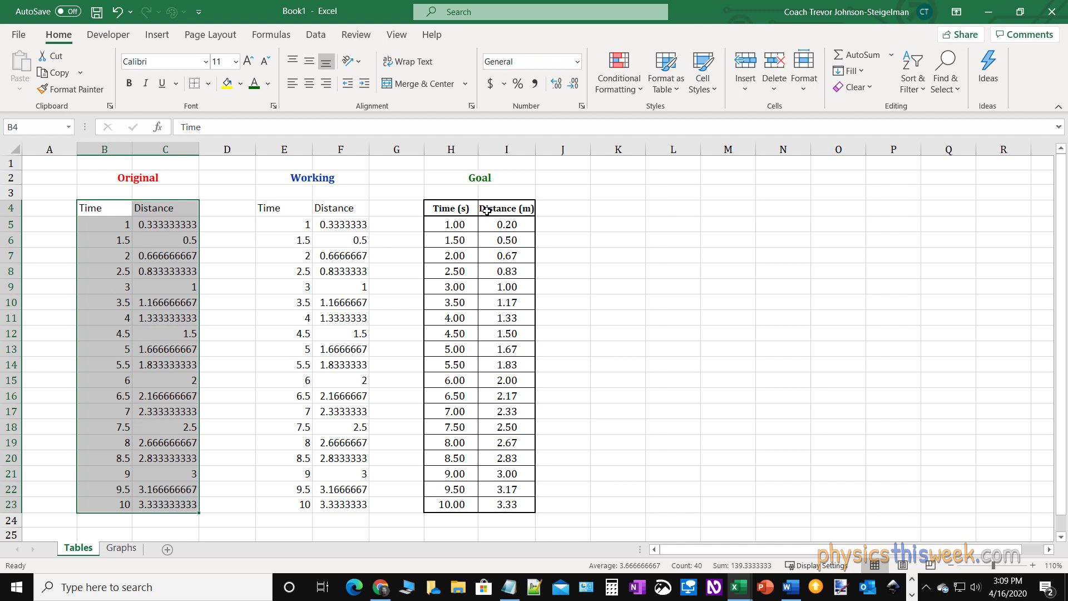
drag(451, 212, 508, 505)
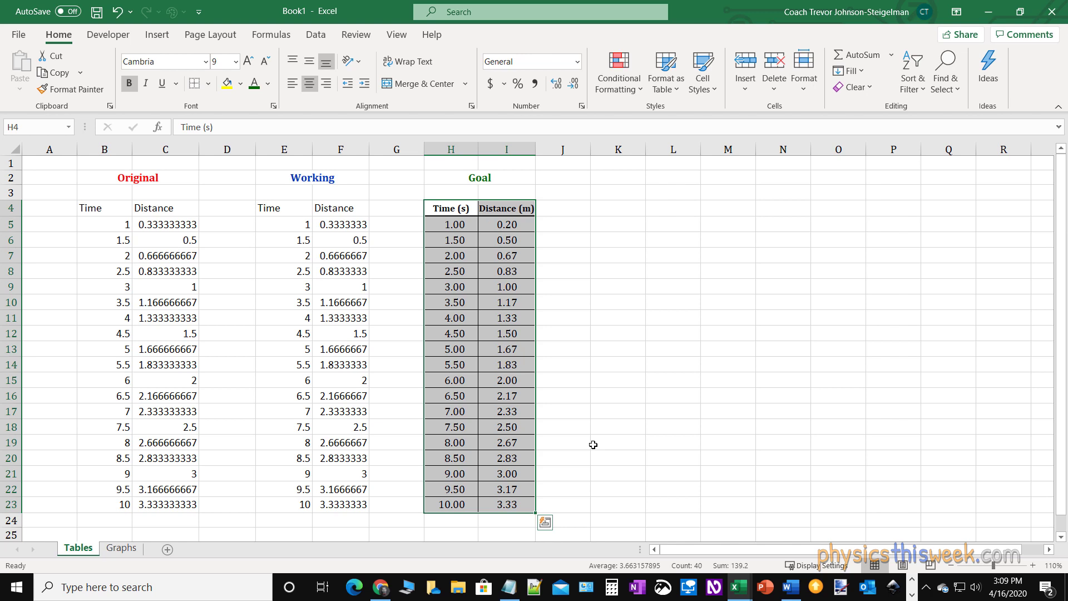
click(109, 202)
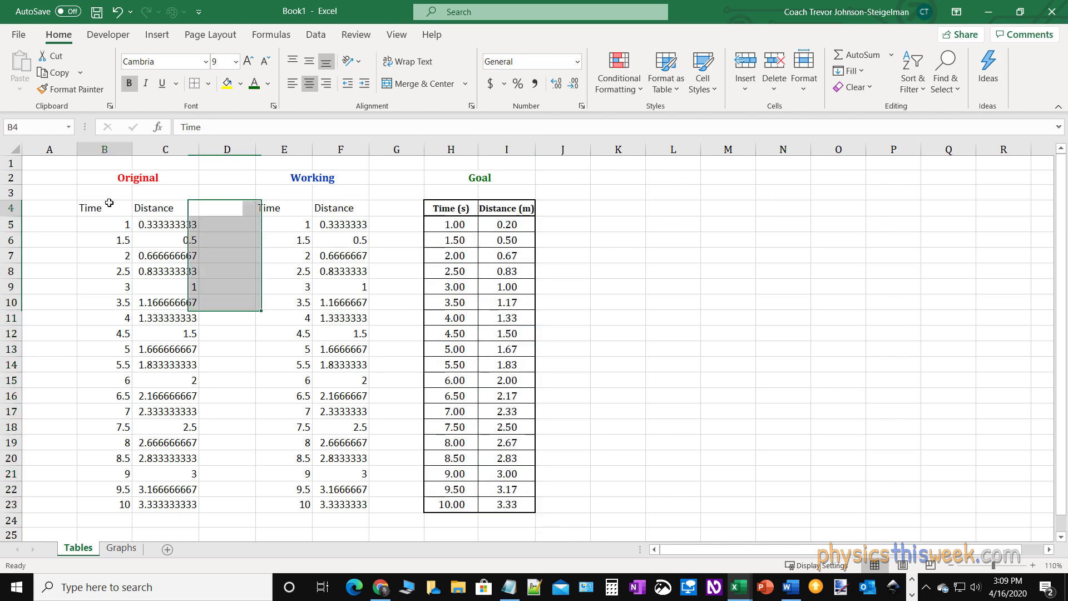
drag(109, 202, 167, 506)
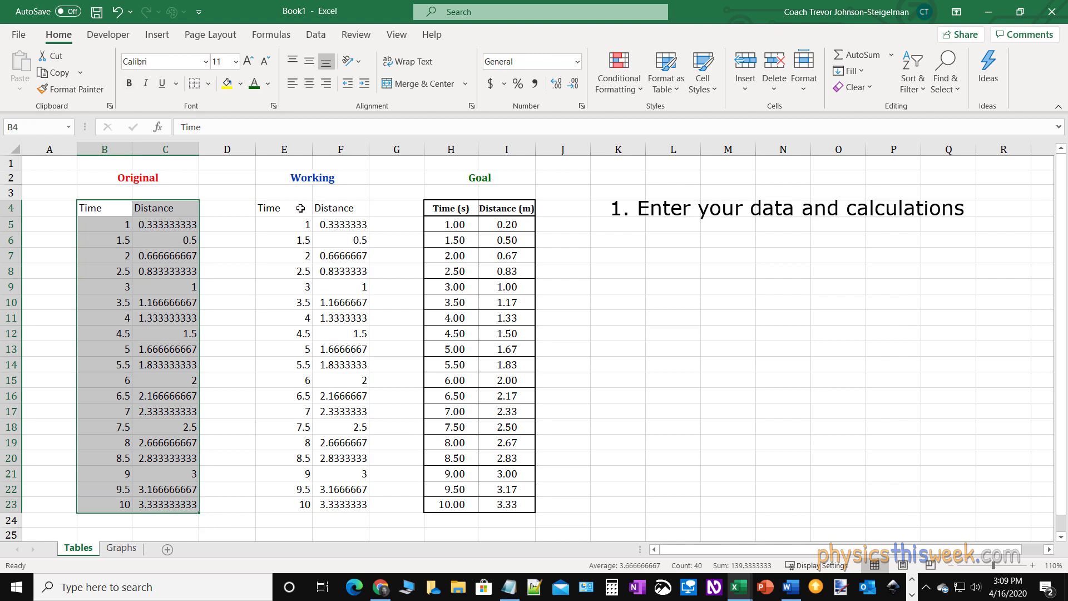
drag(300, 208, 344, 504)
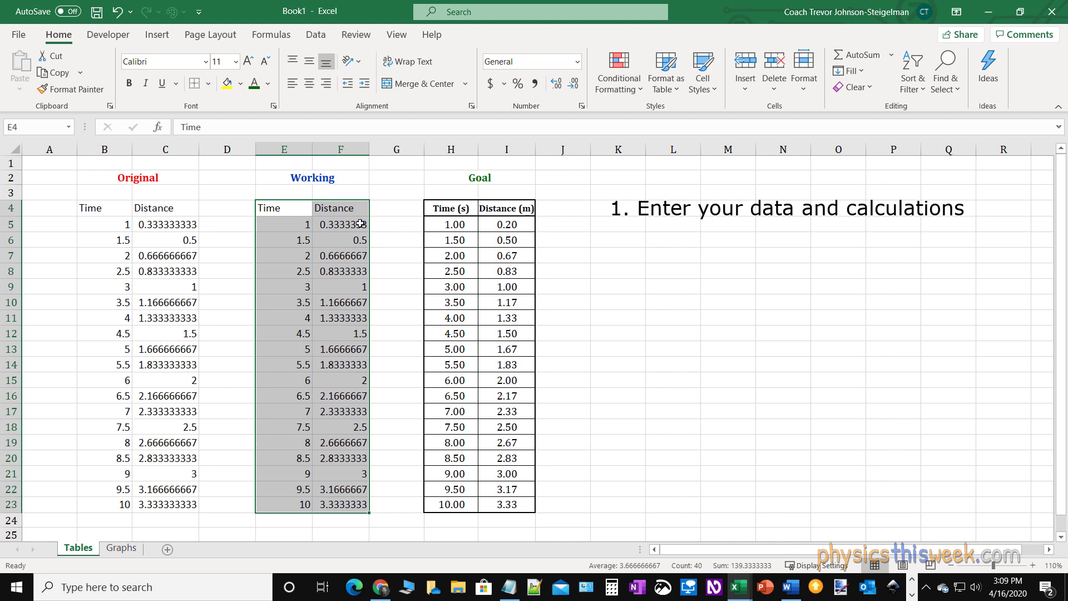
drag(100, 214, 174, 497)
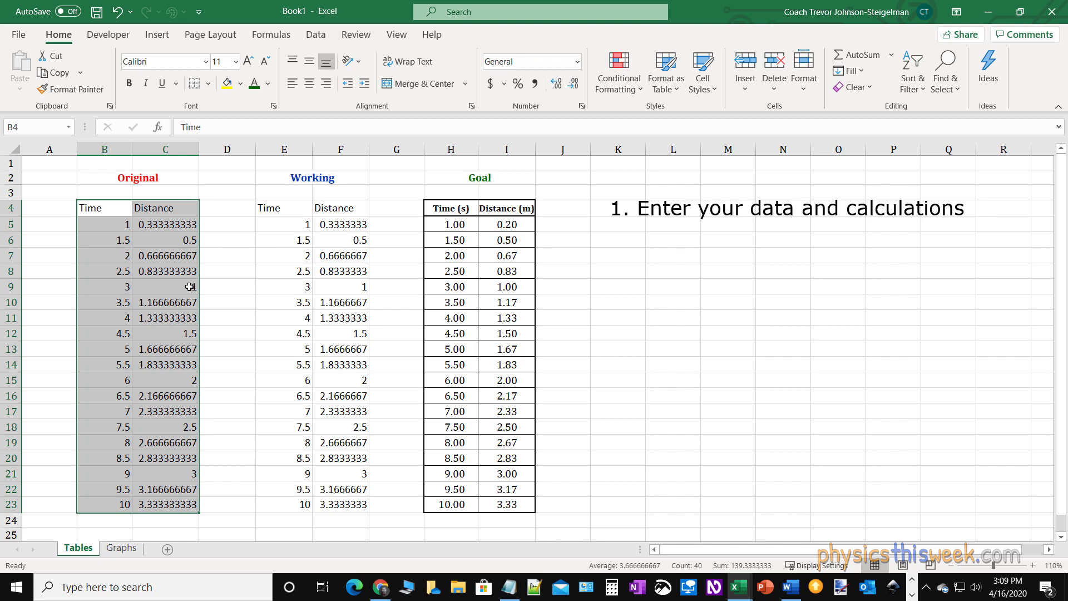
Add units to the Working table's headings so they read "Time (s)" and "Distance (m)".
click(290, 207)
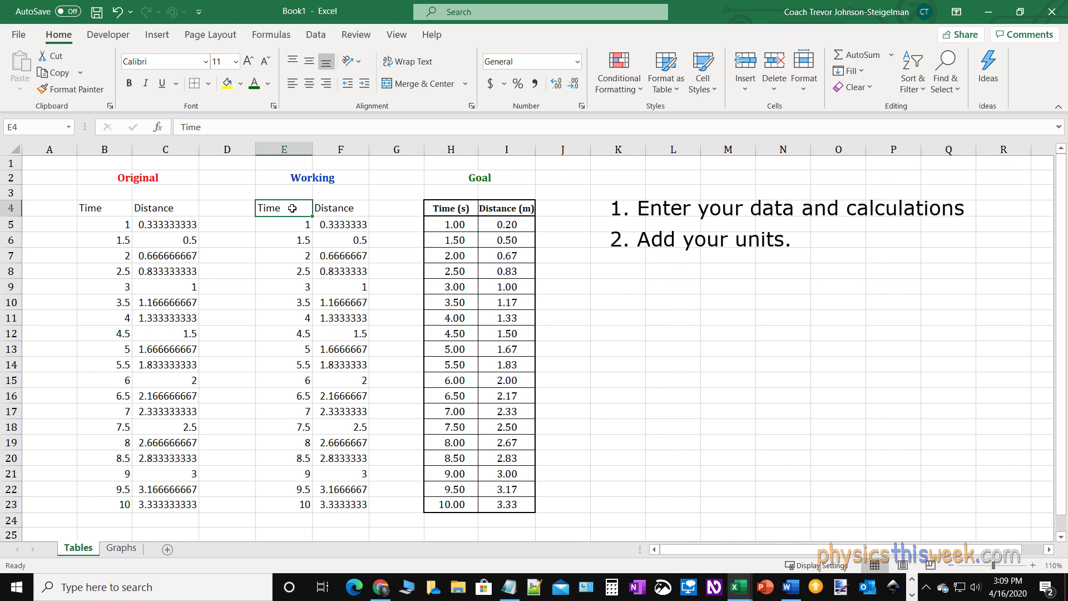
double_click(290, 209)
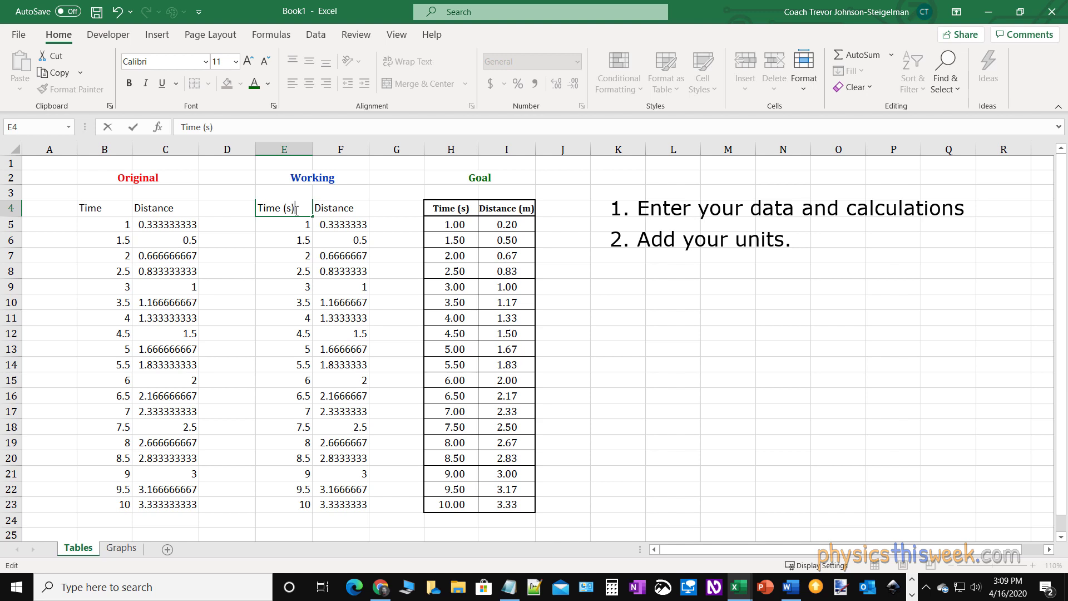
text((s))
double_click(345, 207)
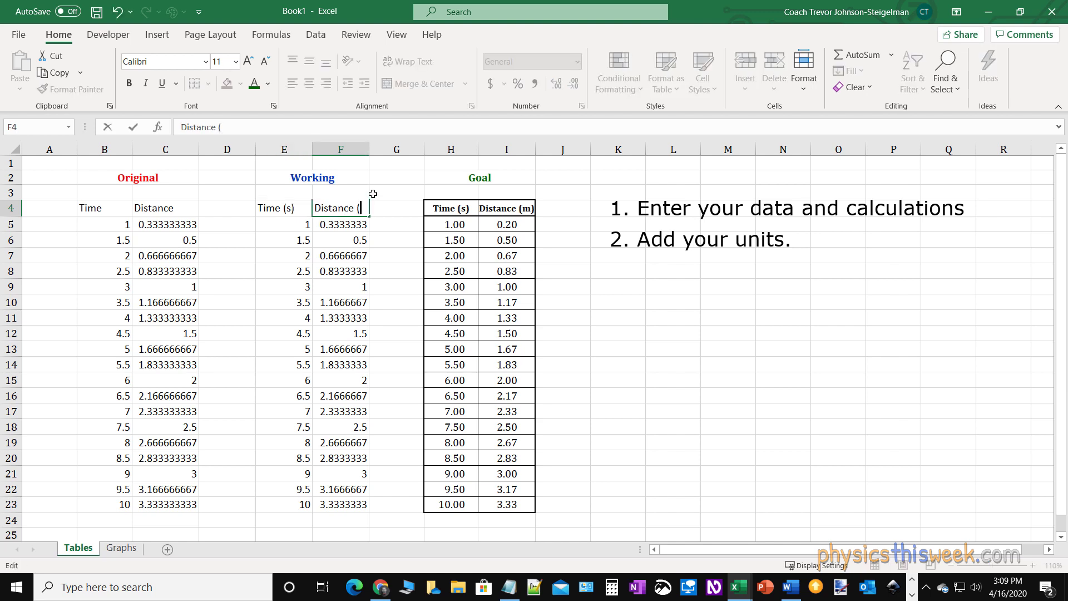
text((m)
key(Return)
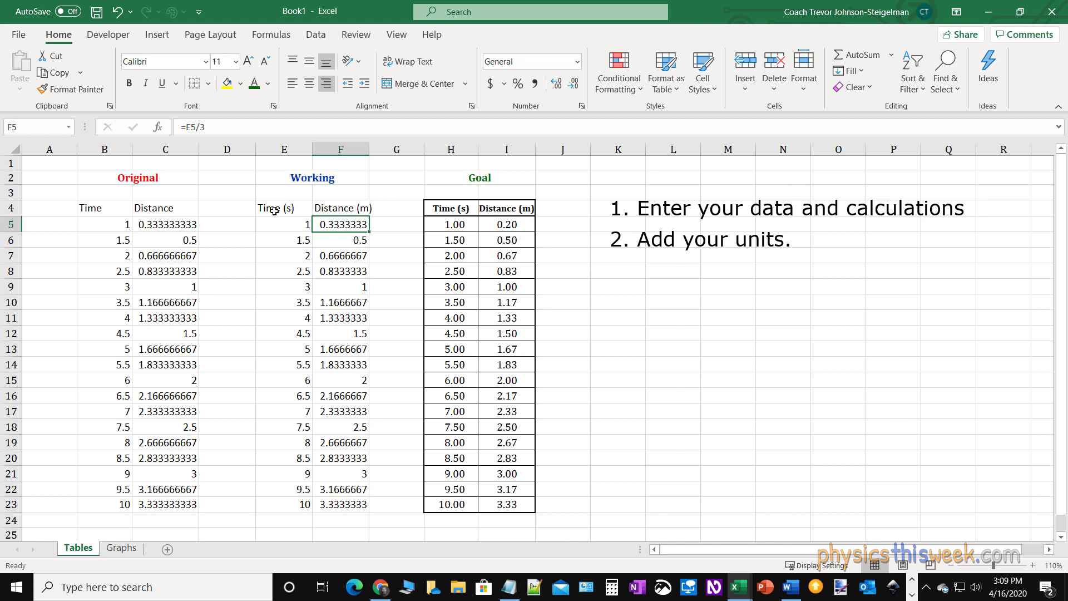
Format the Working table's two headings as bold Cambria at size 9.
drag(287, 208, 334, 210)
click(358, 209)
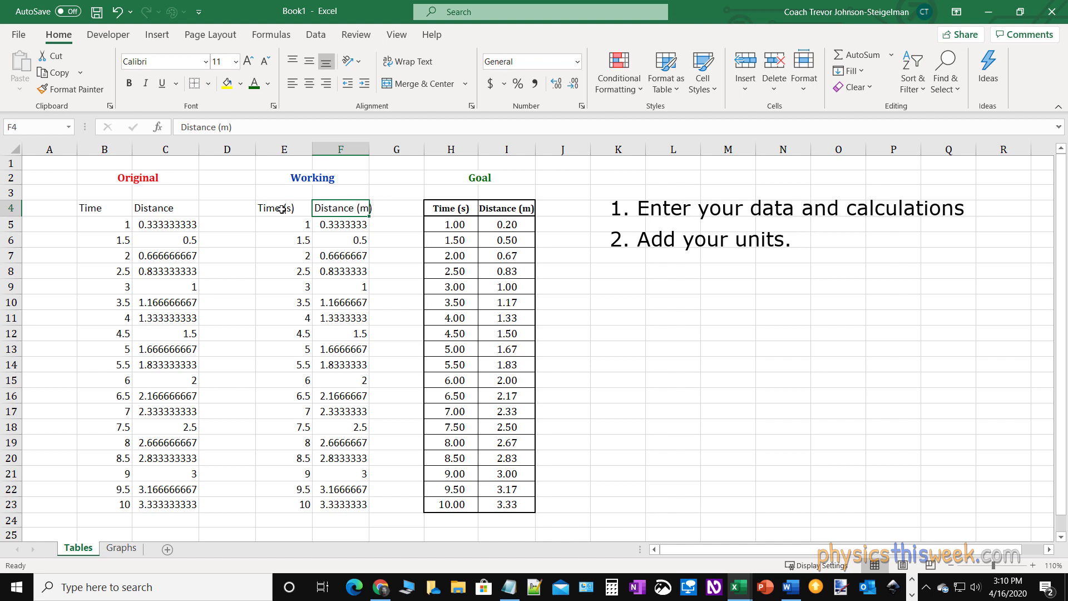
drag(279, 208, 333, 209)
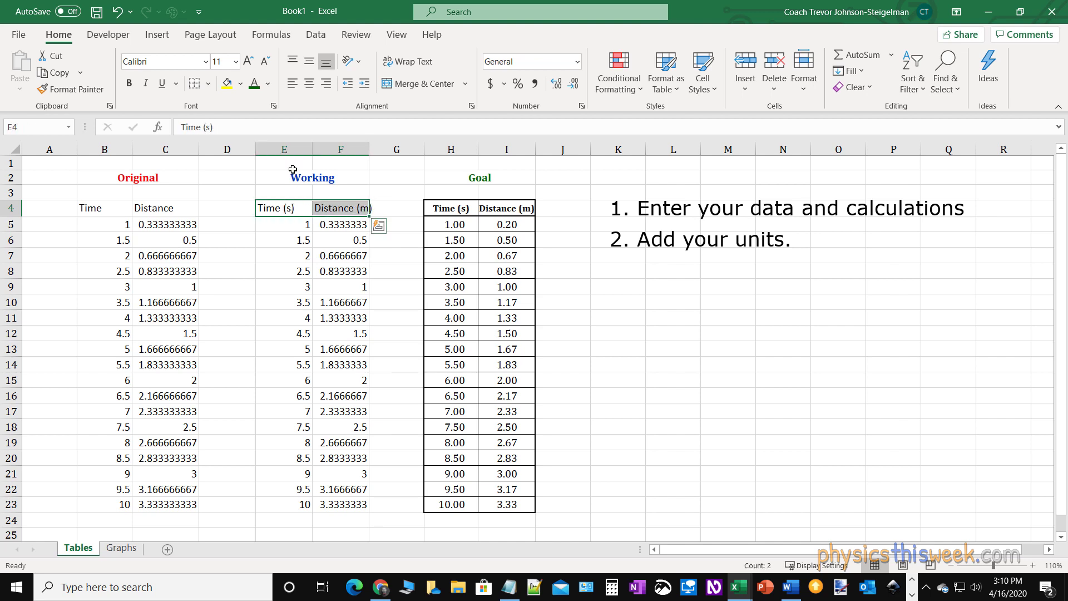
click(134, 89)
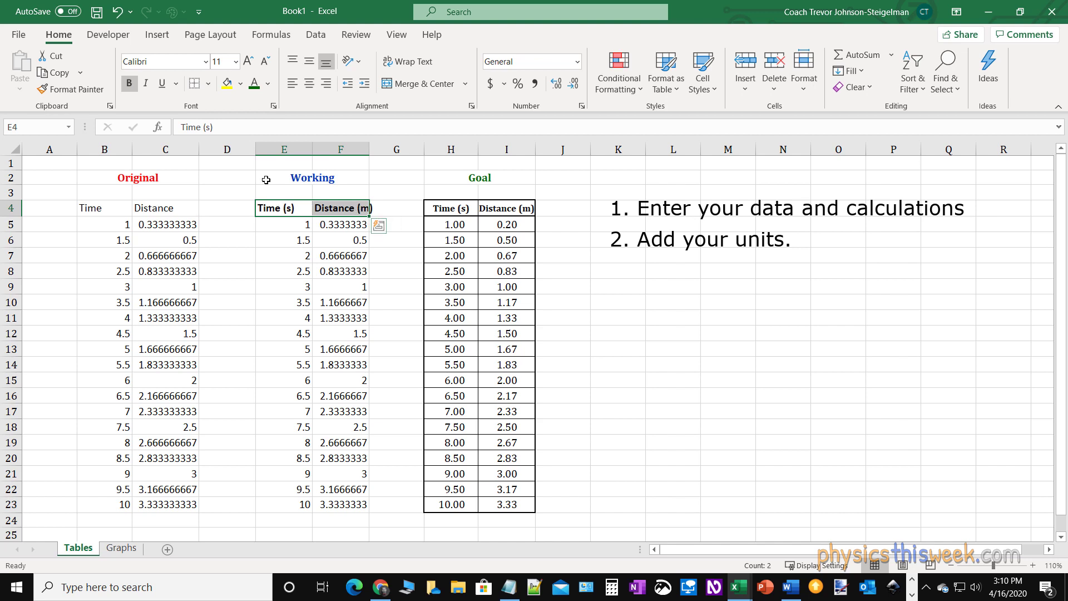
click(267, 61)
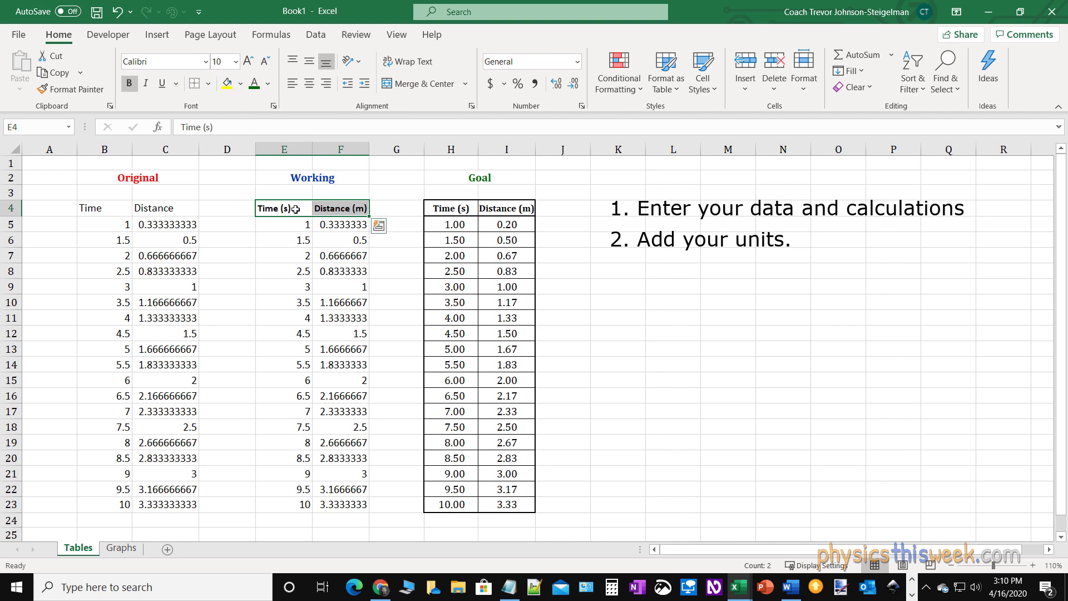
click(204, 65)
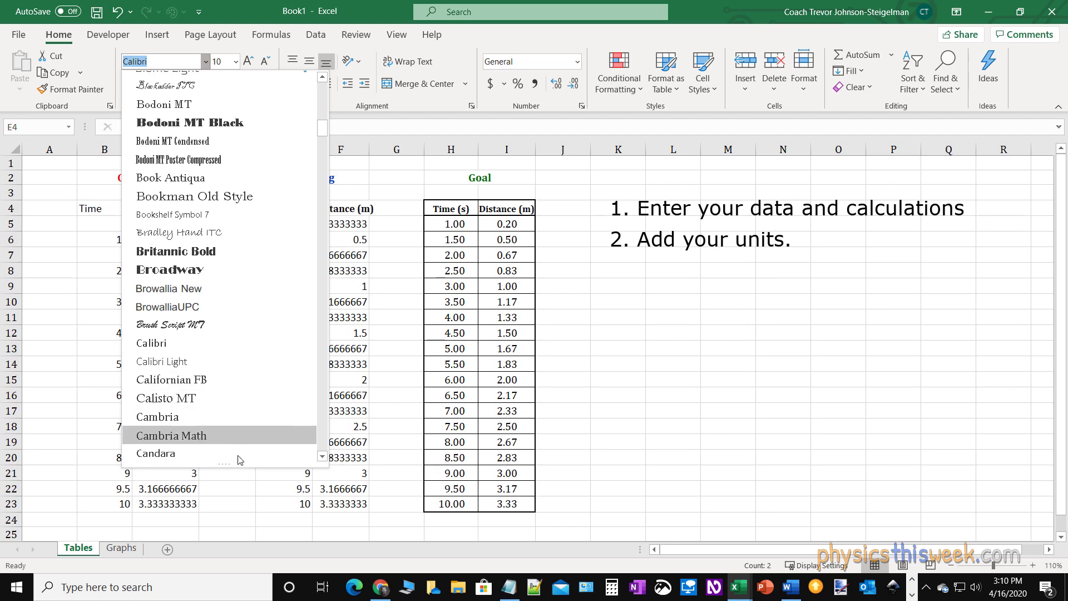
click(203, 417)
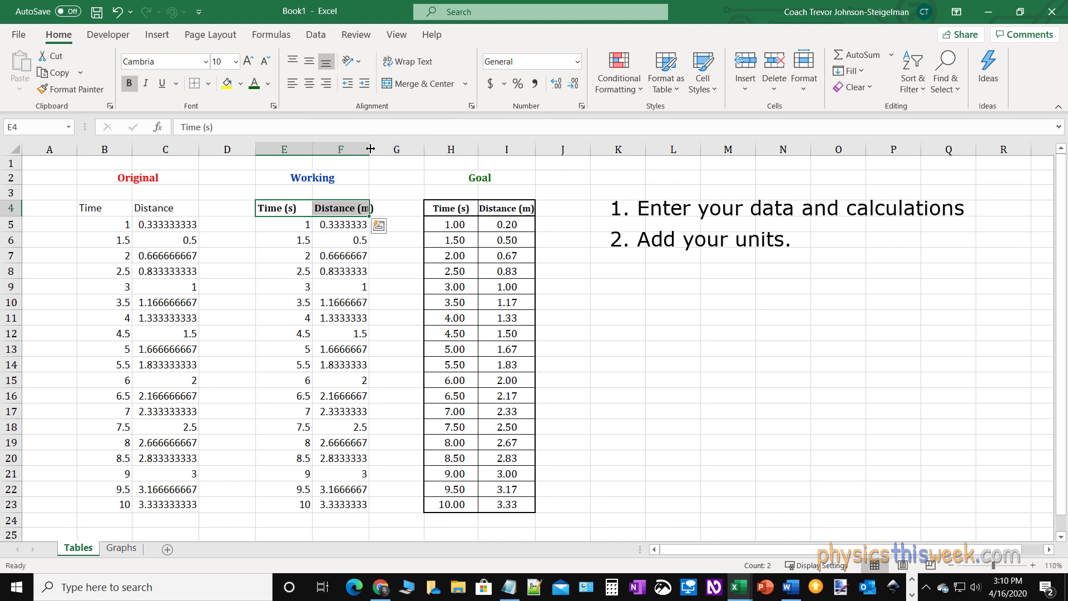
mouse_move(369, 147)
mouse_down()
mouse_move(378, 147)
mouse_move(367, 148)
mouse_up()
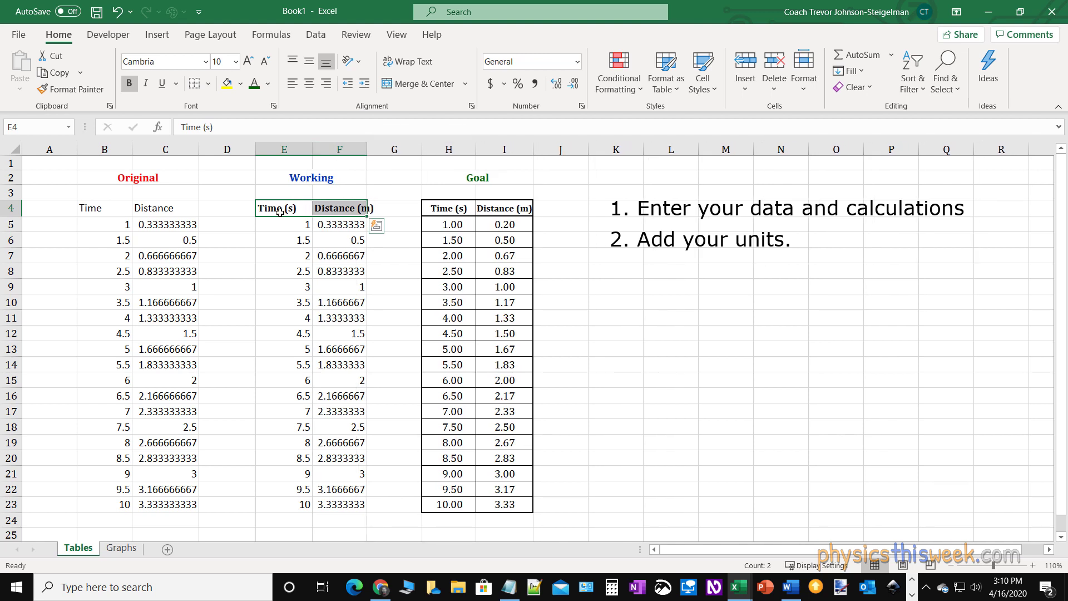
click(263, 61)
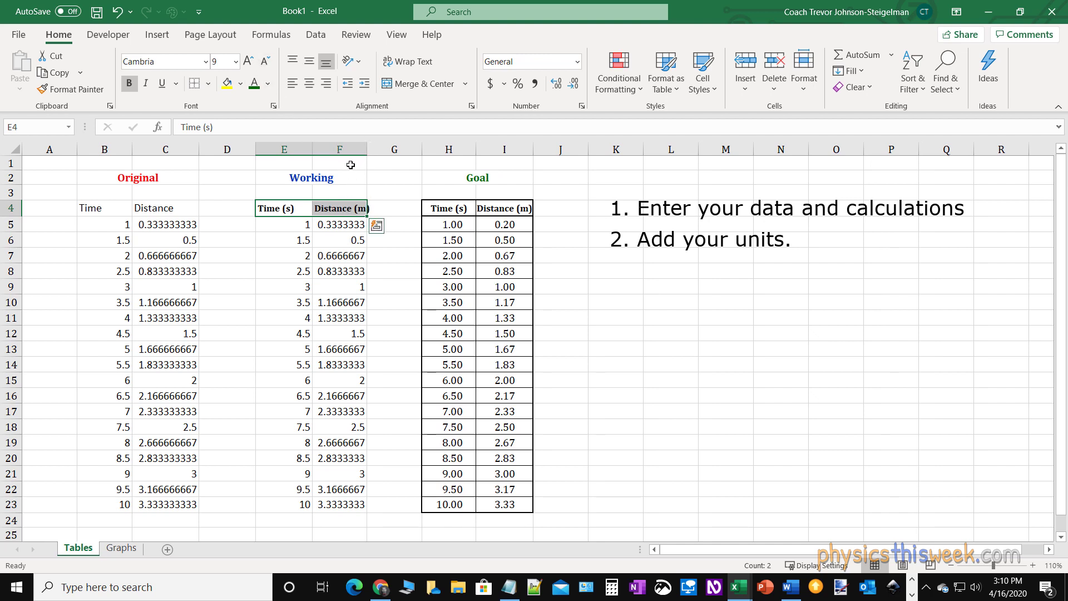
Autofit the Working table's Distance column and narrow both of its columns to just fit their headings.
click(349, 164)
double_click(367, 150)
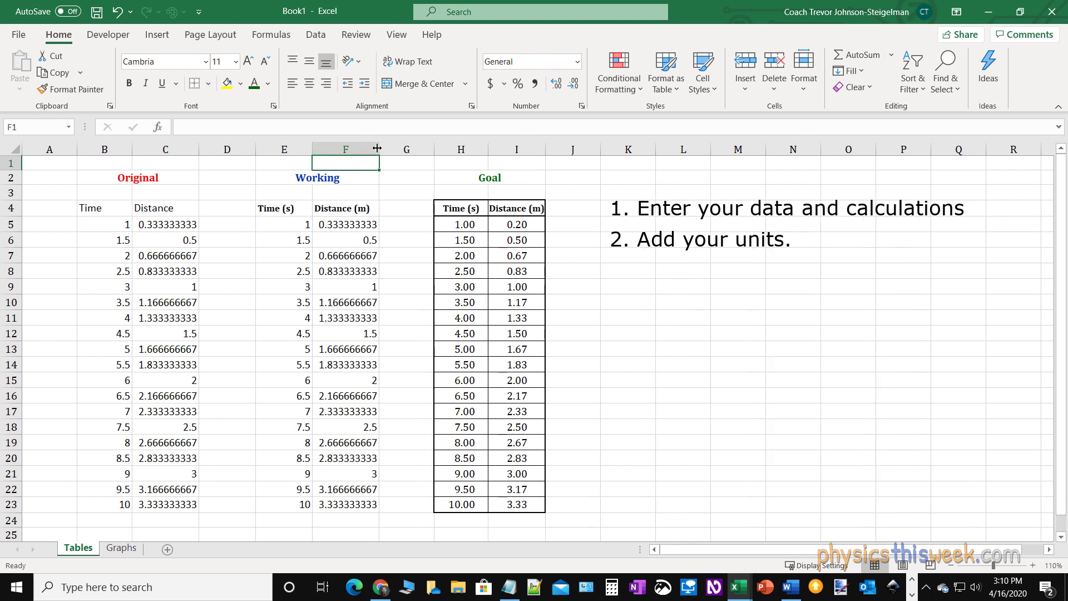
drag(378, 148, 372, 148)
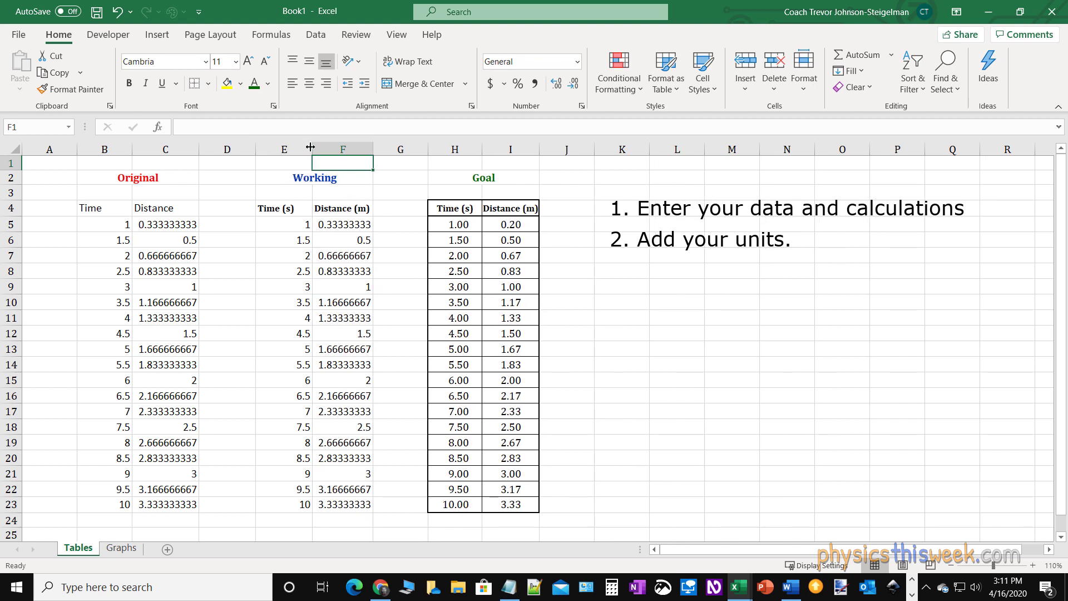
drag(310, 147, 295, 147)
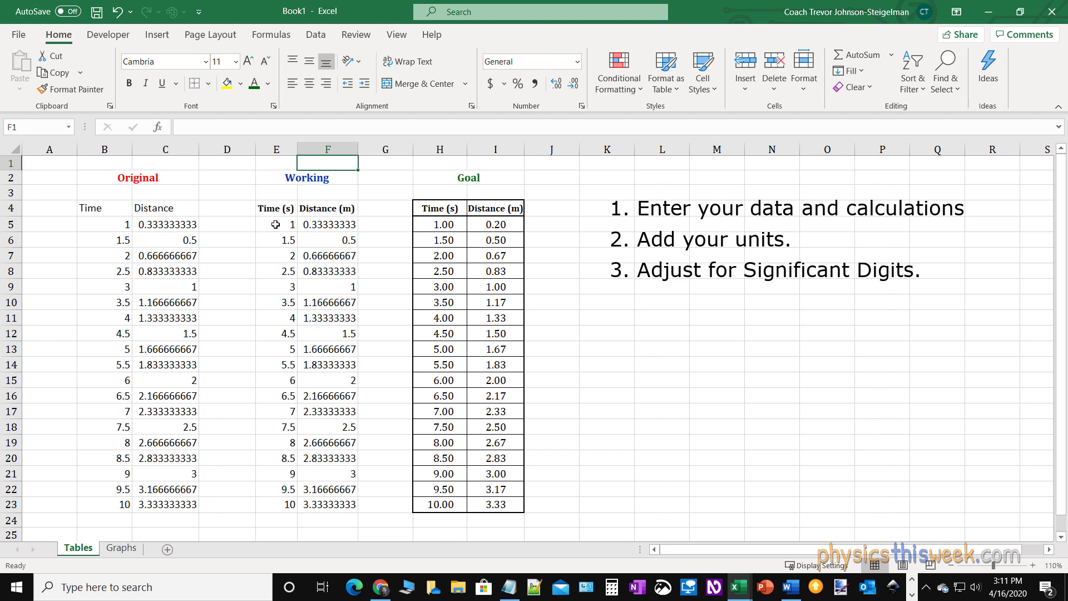
Try to show a decimal place in the first Working time value by entering it as 1.0.
click(275, 224)
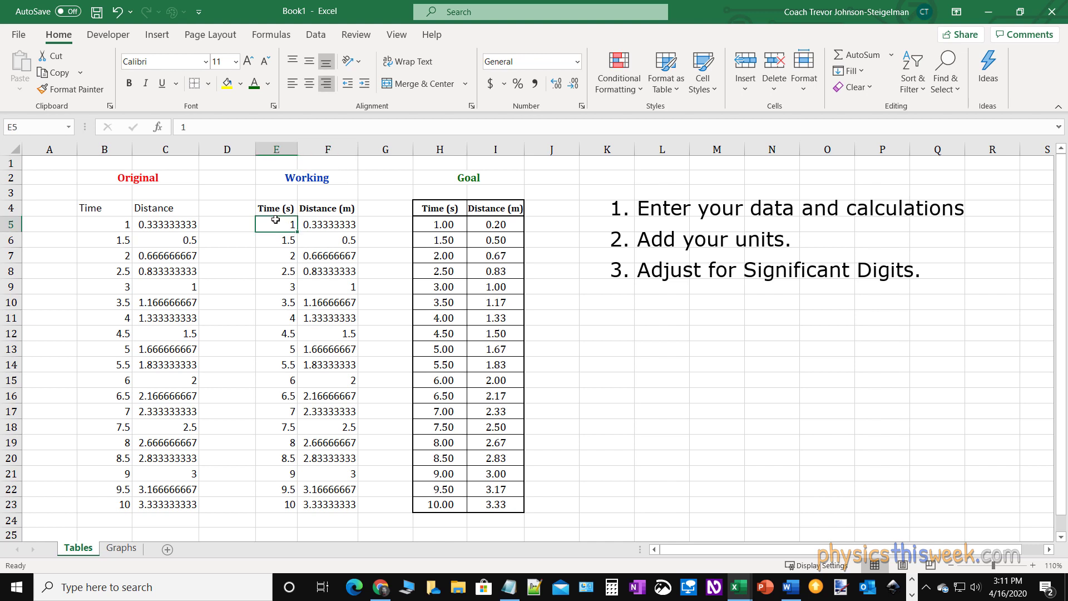
text(1)
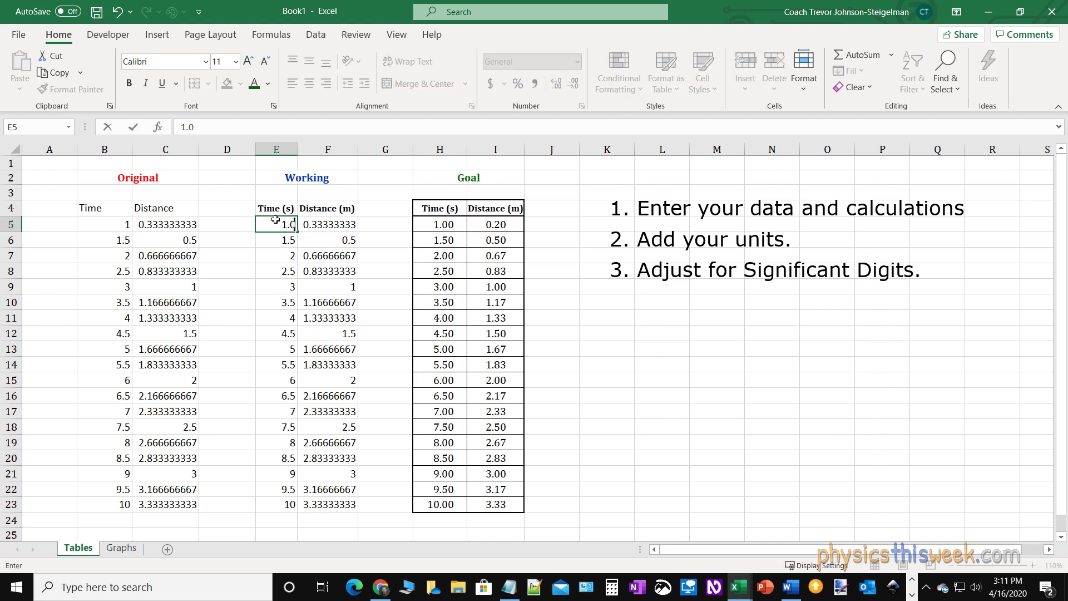
key(Return)
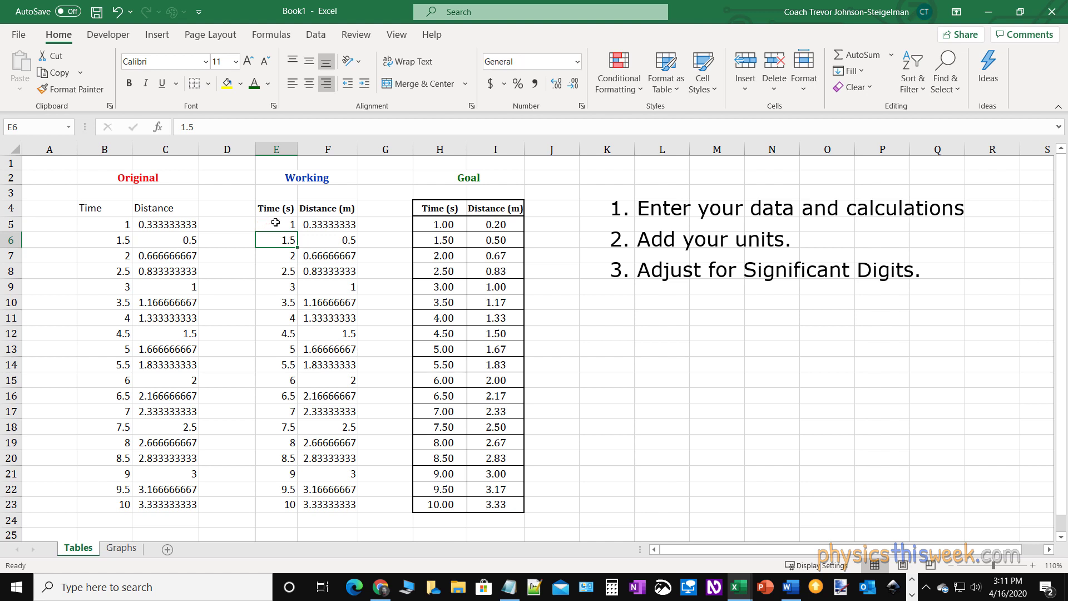
Format all the Working table's time values in E5:E23 as Number with two decimal places.
click(275, 222)
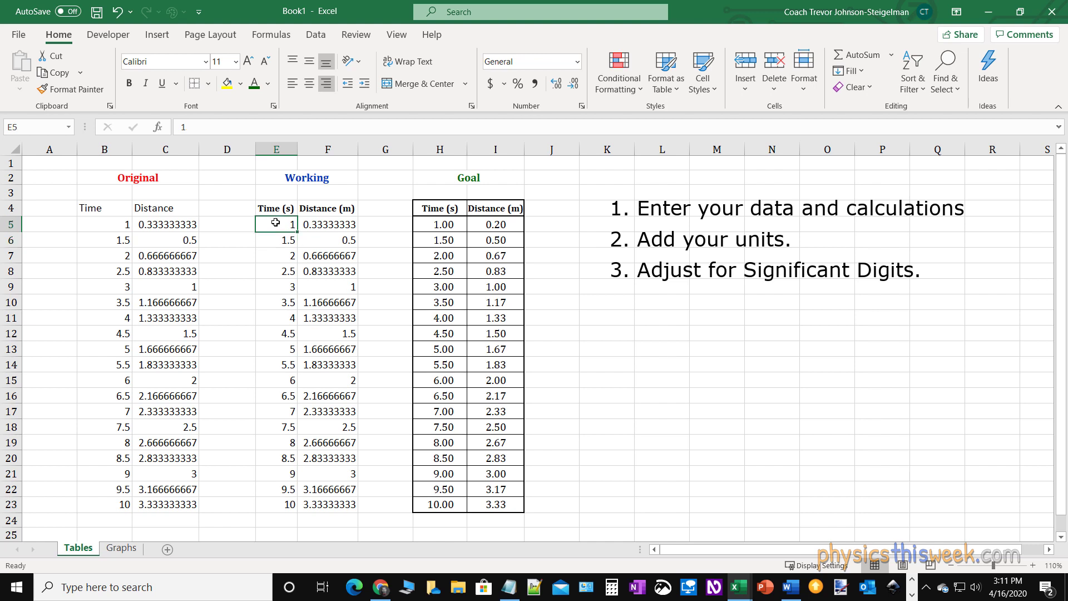
drag(275, 222, 263, 504)
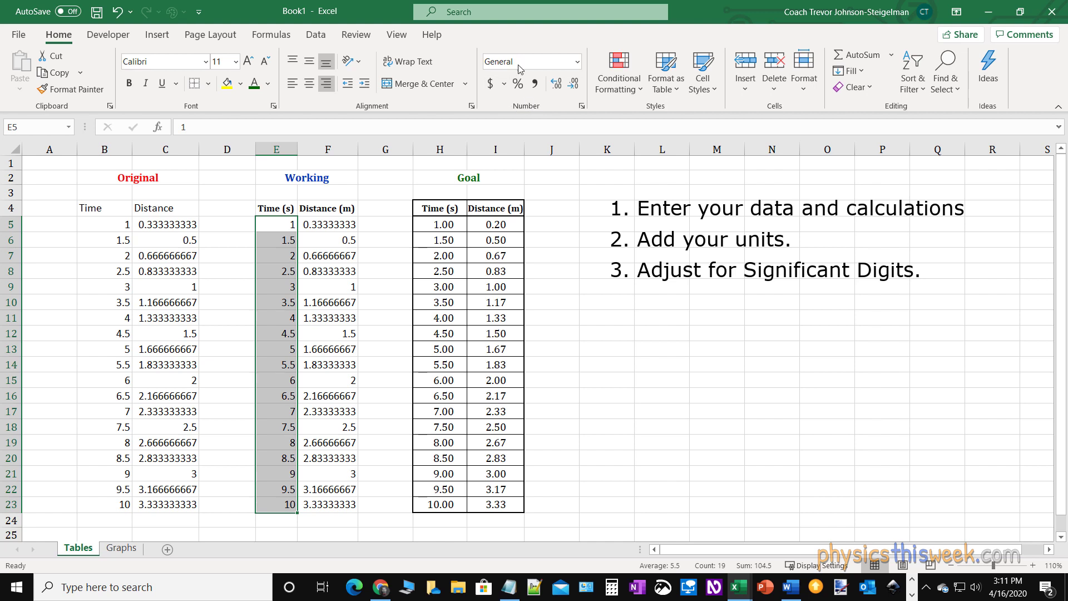
click(577, 62)
click(580, 62)
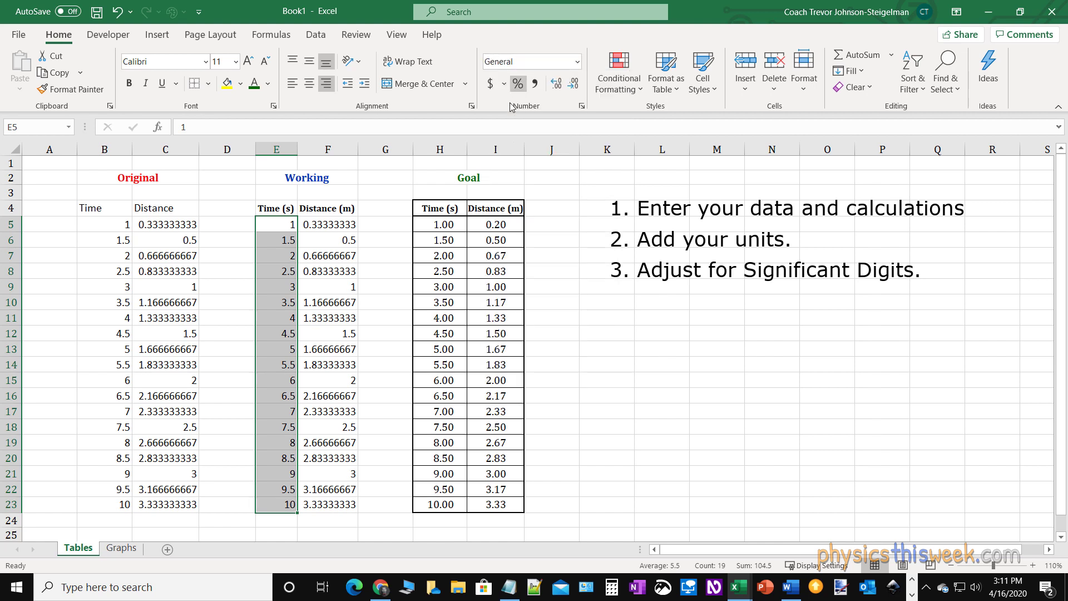
click(555, 84)
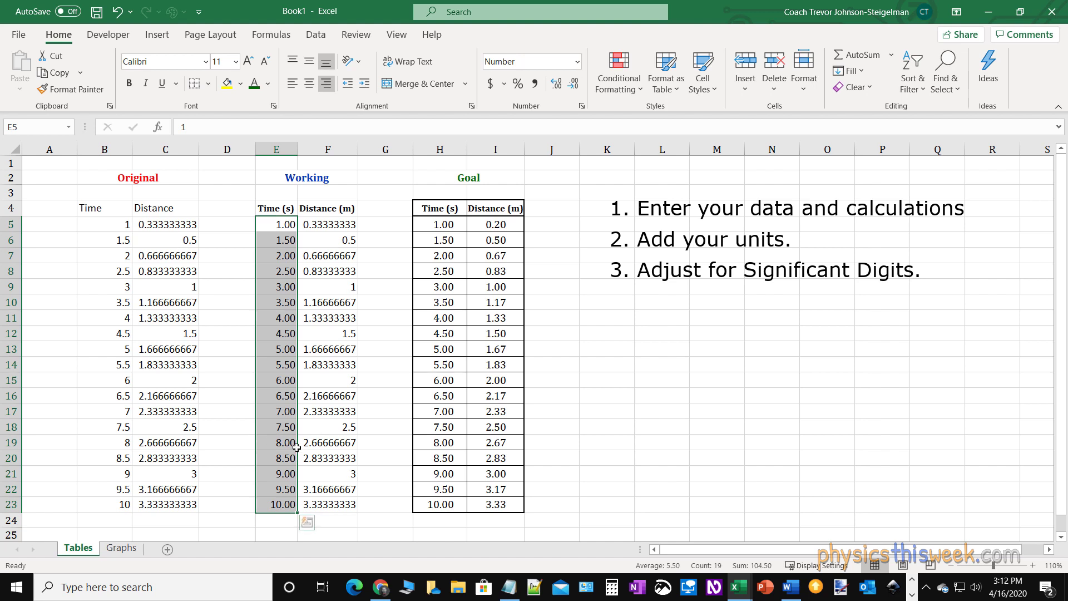
Increase the Working time values to four decimal places and reduce them back to two.
click(555, 84)
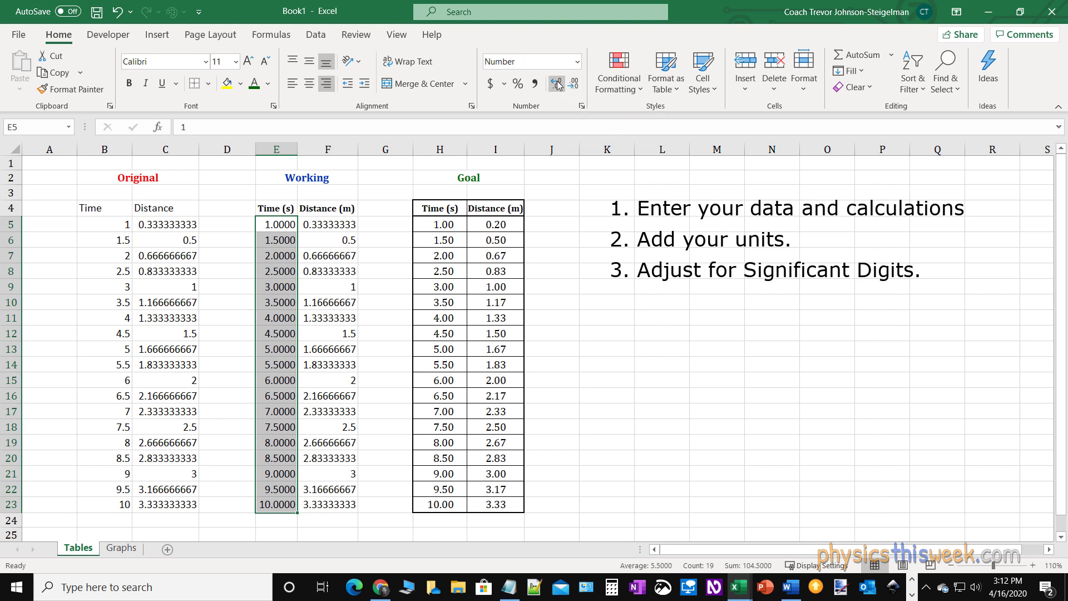
click(575, 84)
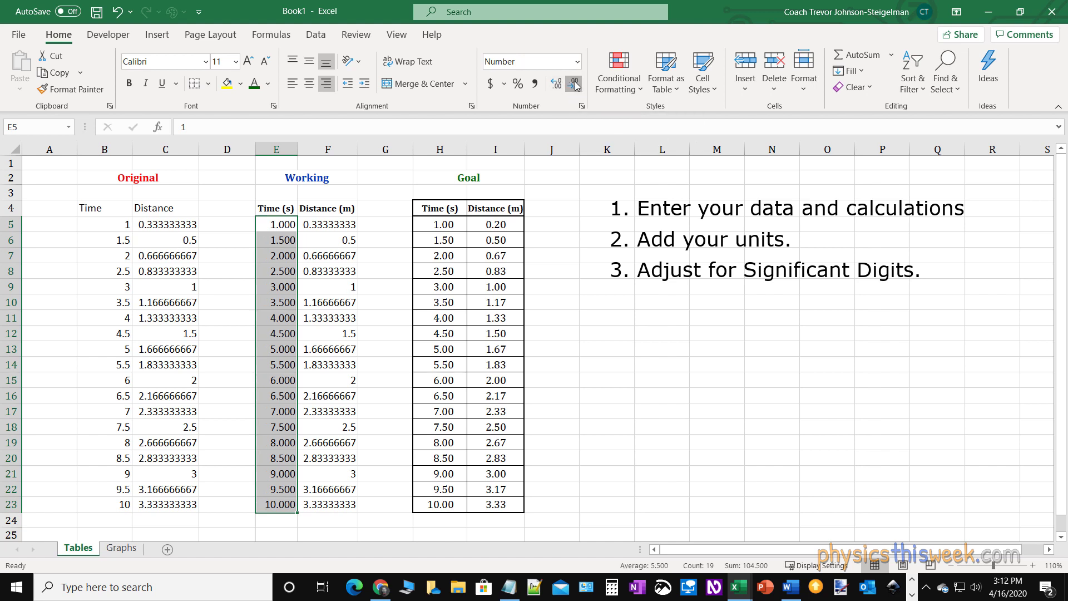
click(575, 84)
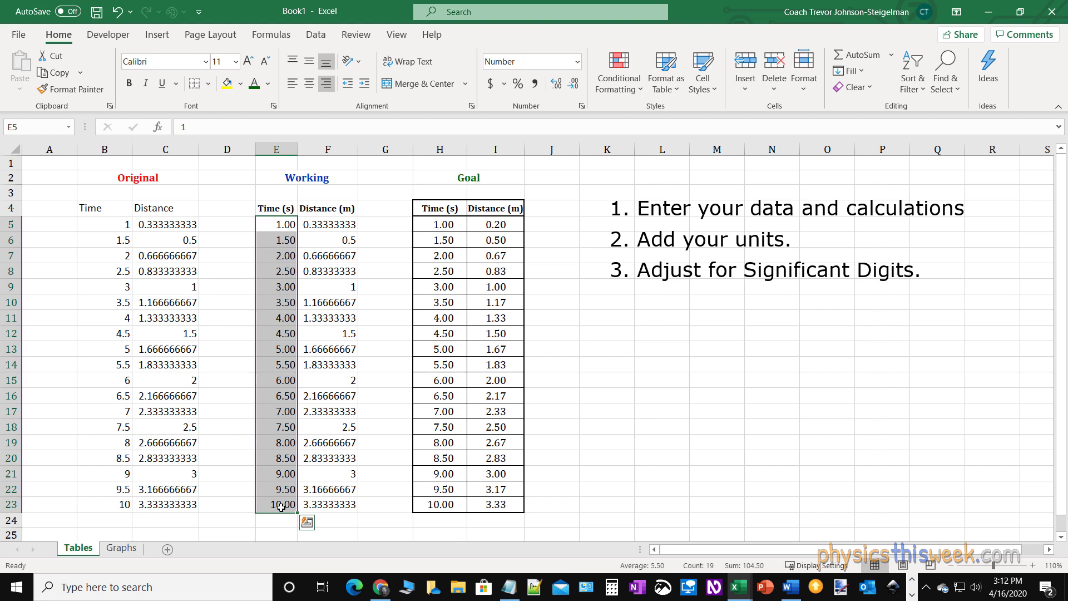
click(225, 514)
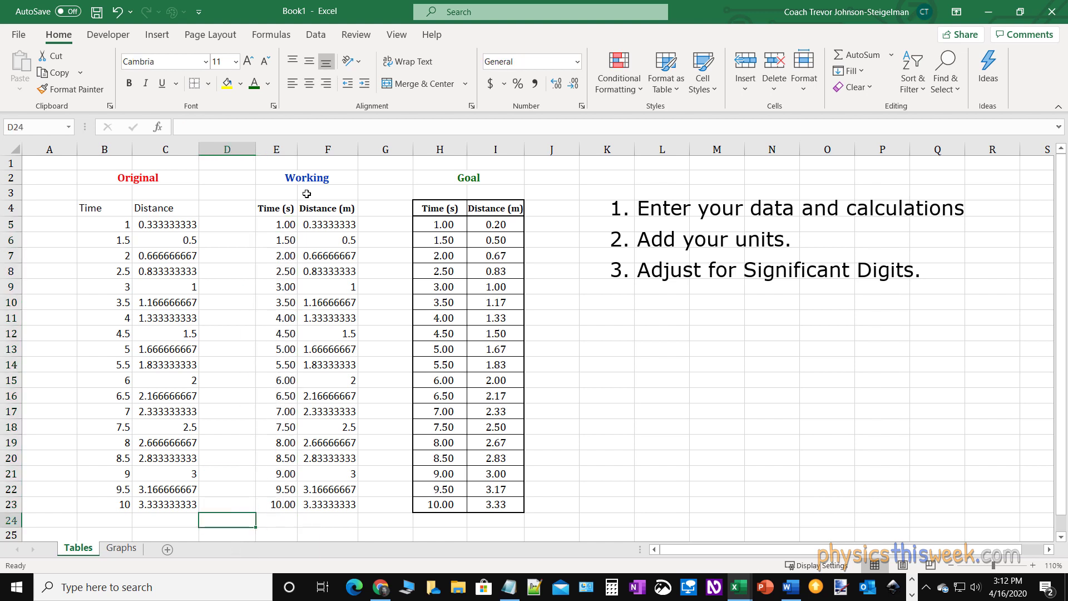
Try centre alignment on the Working time values in E5:E23 and return them to right alignment.
drag(280, 227, 281, 506)
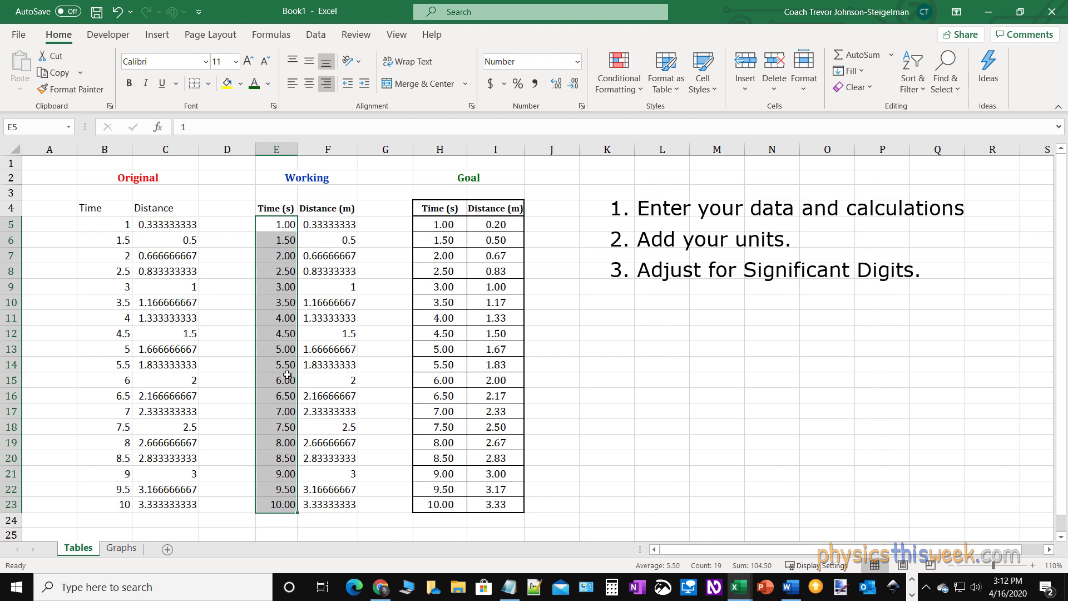
click(309, 83)
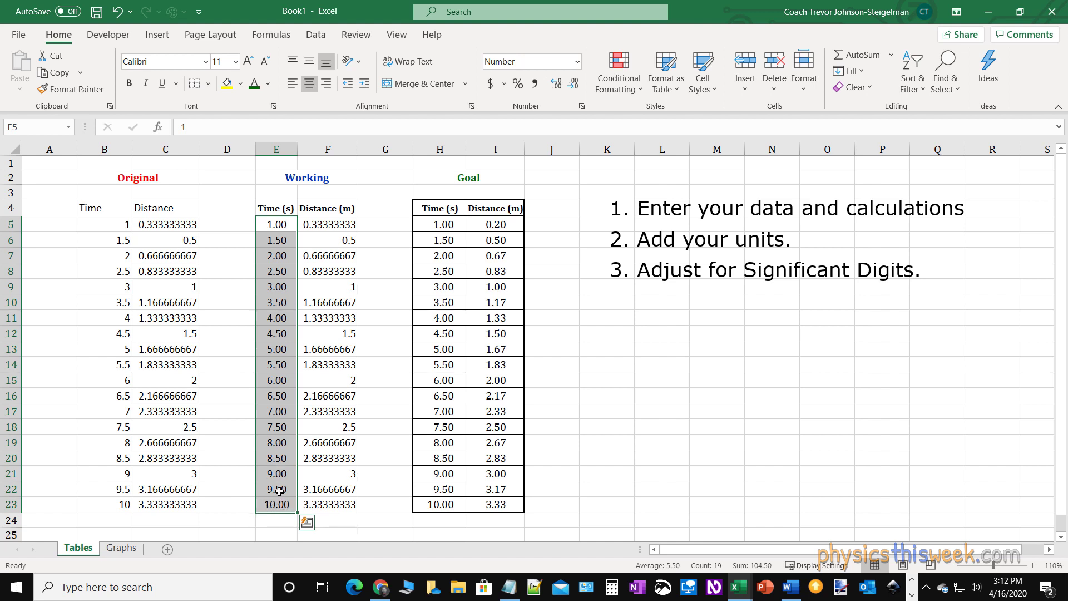
click(326, 85)
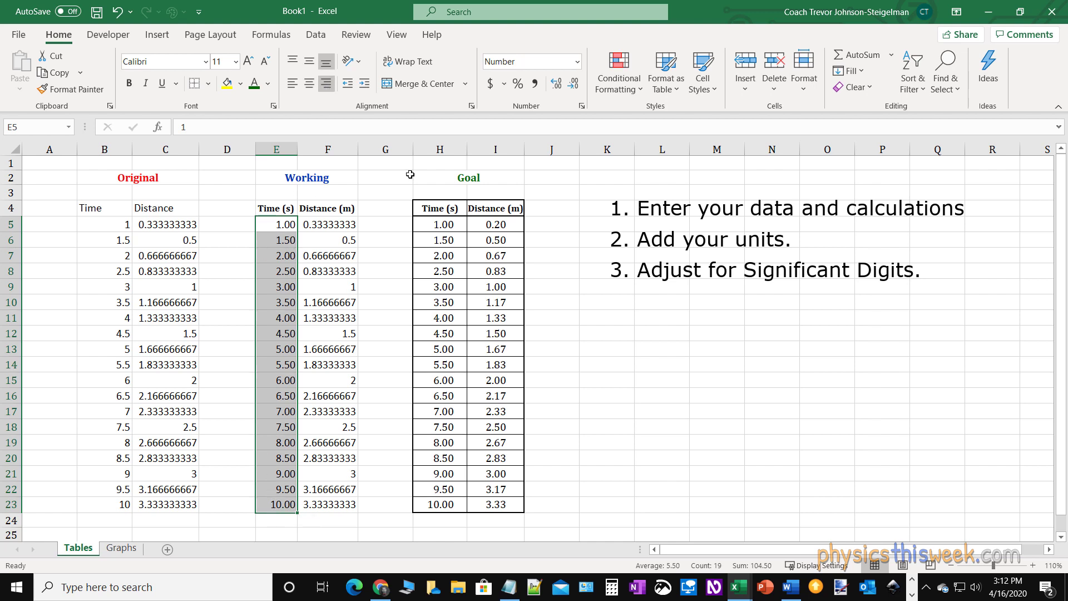
Give the Working time values in E5:E23 a horizontal Right (Indent) alignment with an indent of 2.
click(471, 106)
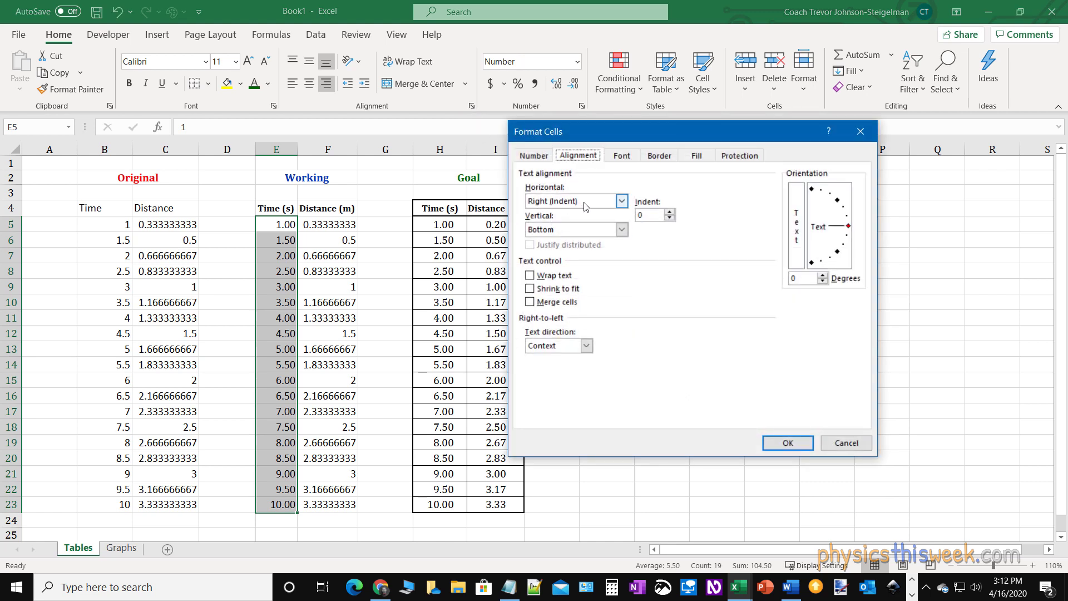
click(550, 154)
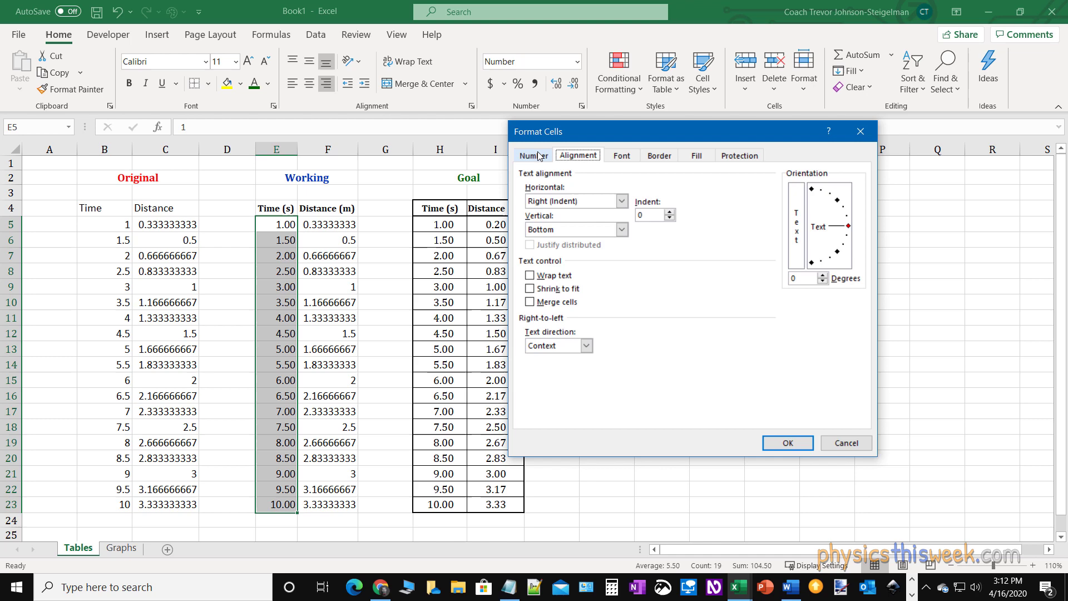
click(578, 159)
click(623, 157)
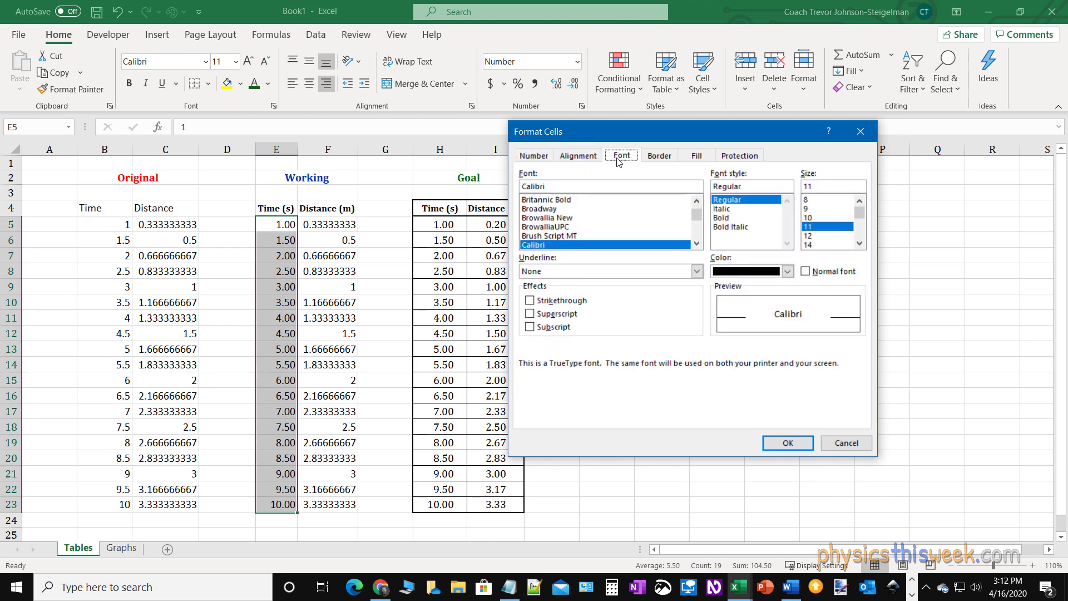
click(586, 160)
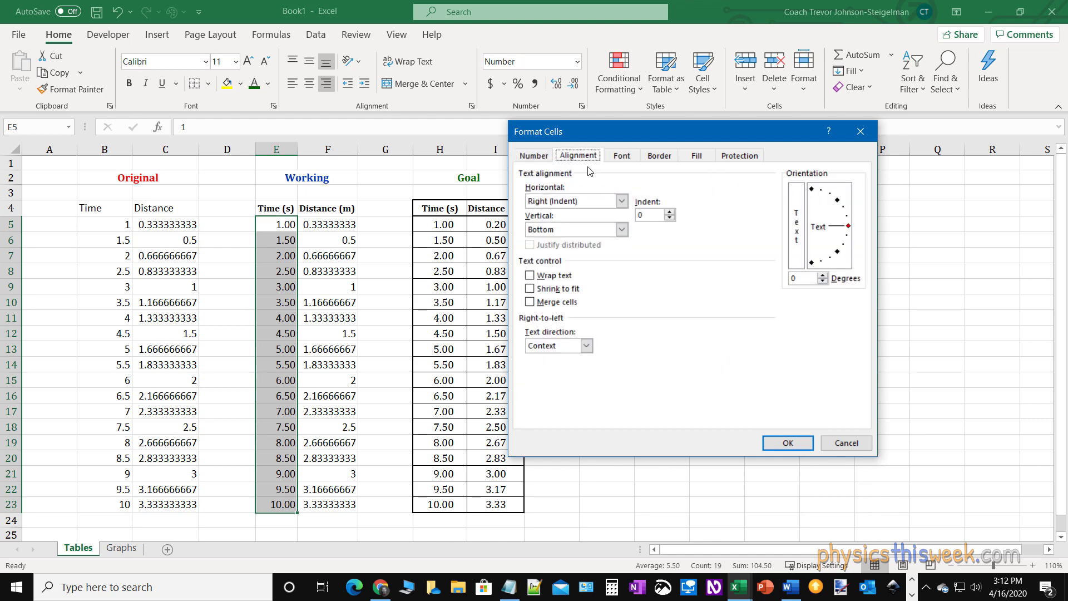
click(621, 202)
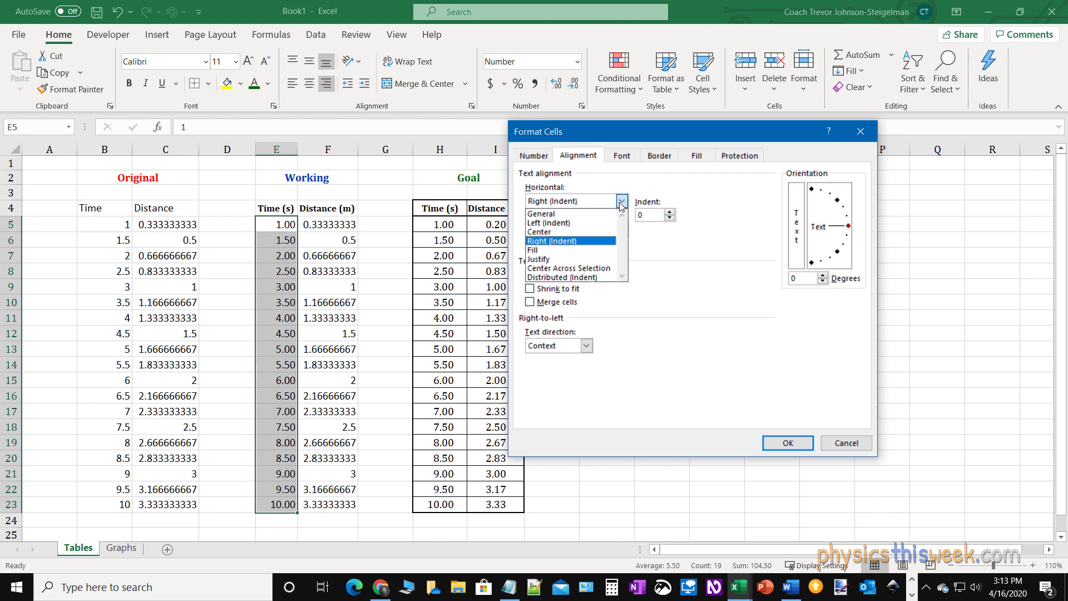
click(571, 243)
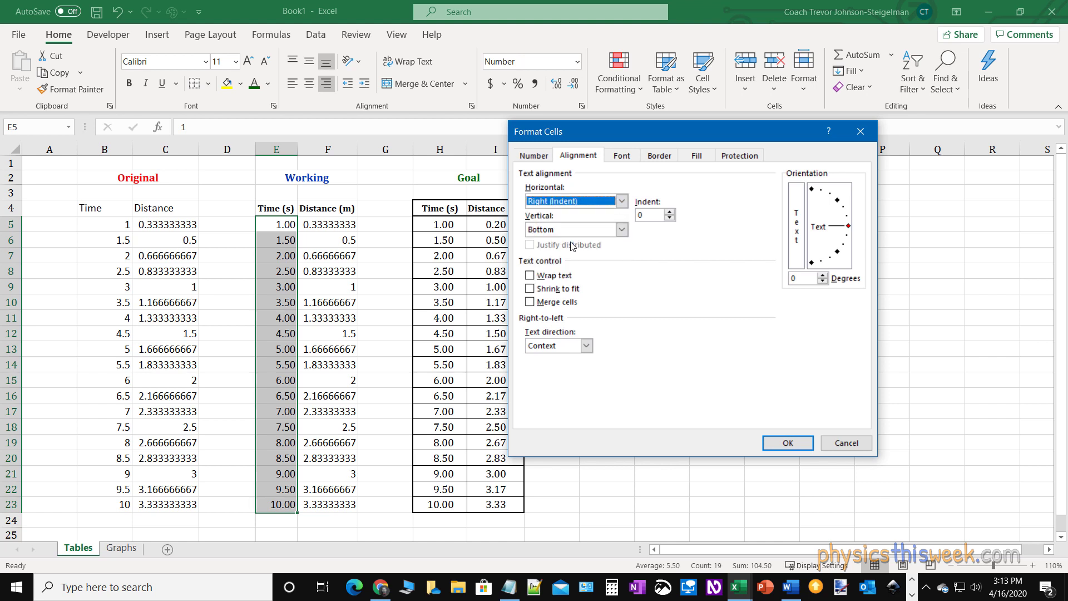
click(670, 214)
click(669, 214)
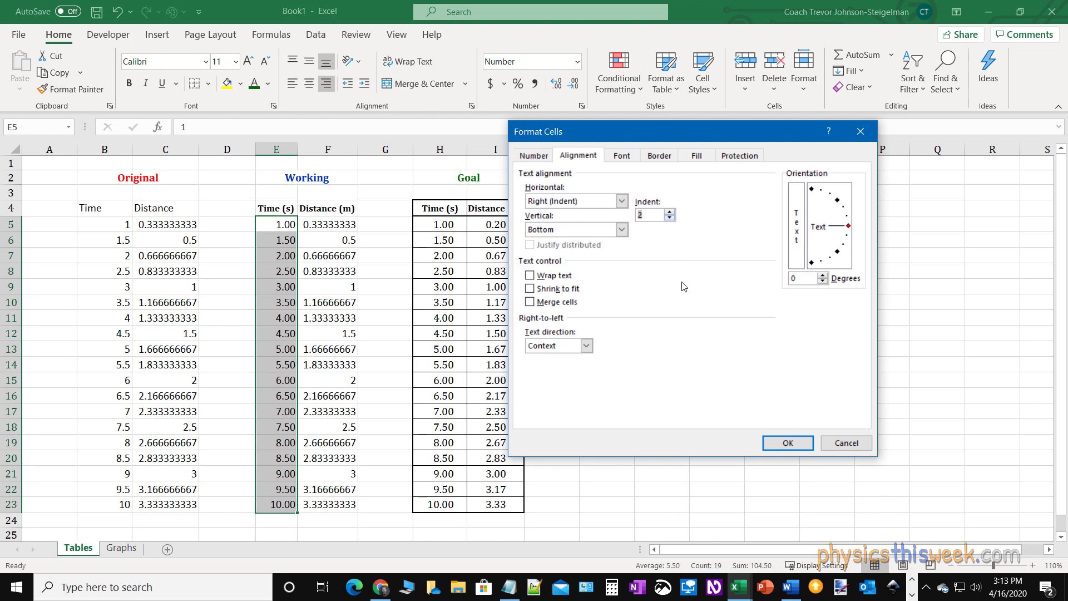
click(788, 444)
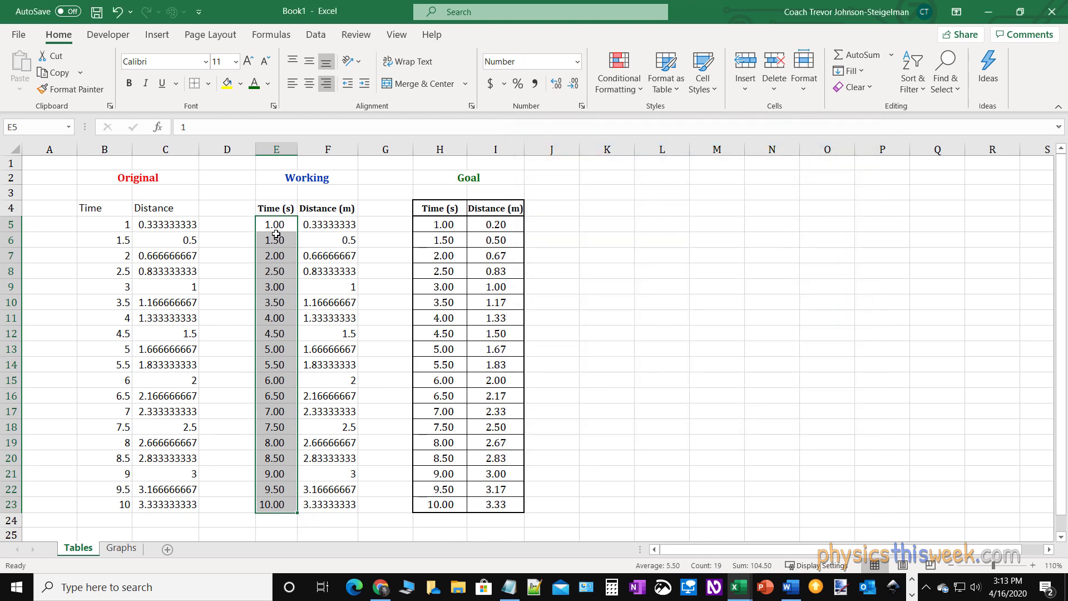
Reduce the right indent of the Working time values in E5:E23 to 1.
drag(276, 224, 259, 506)
click(471, 106)
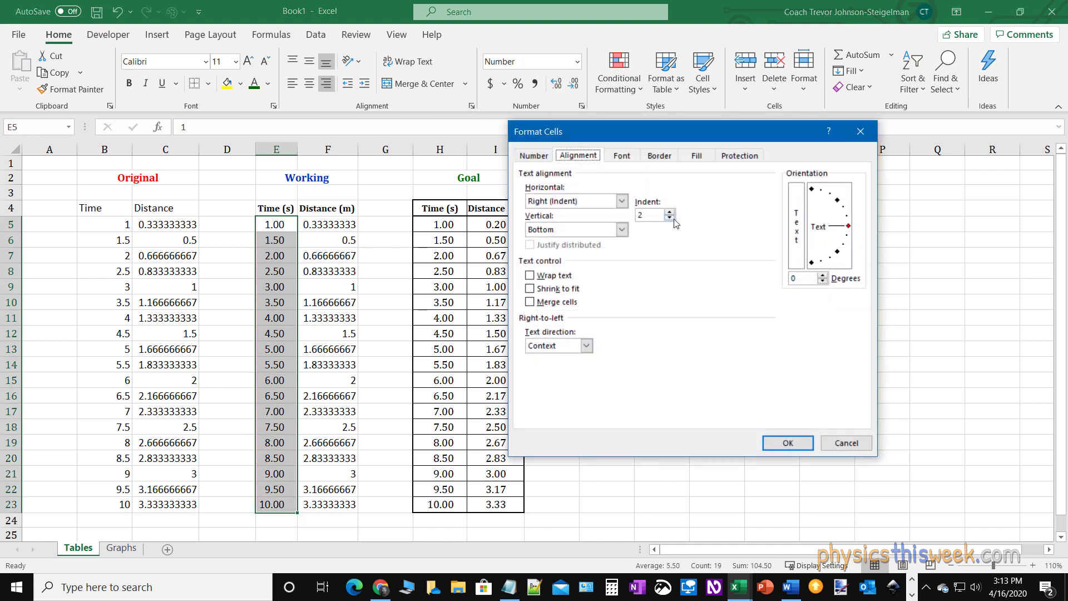
click(670, 218)
click(795, 442)
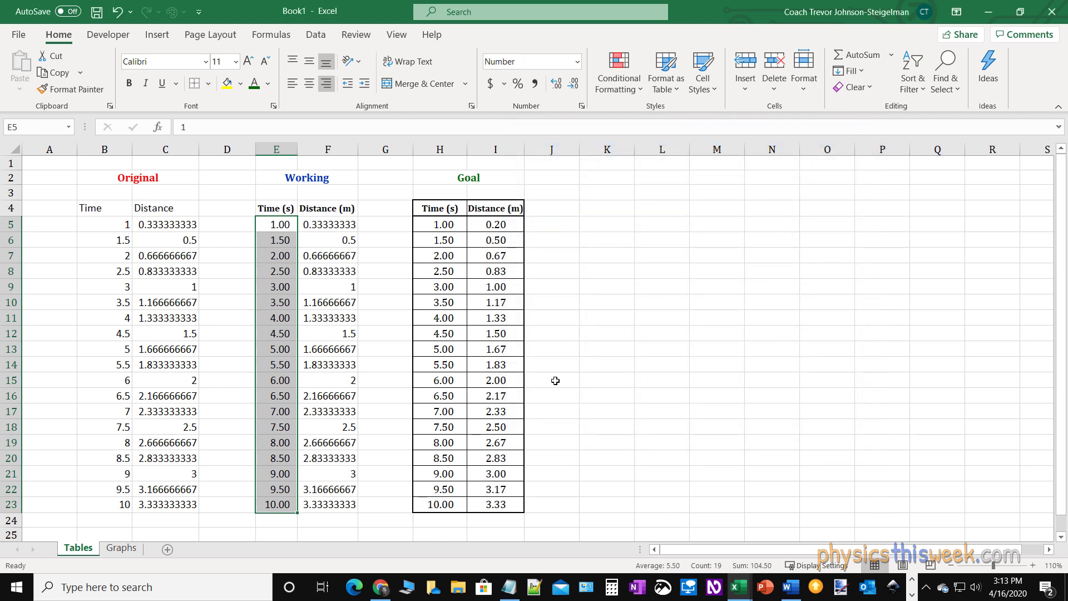
click(278, 332)
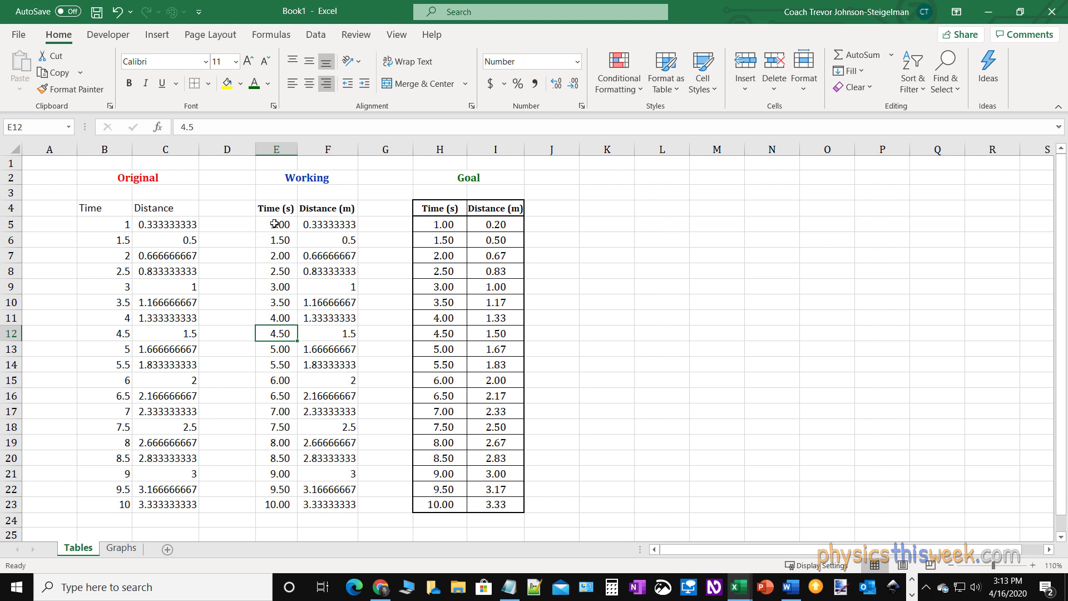
drag(275, 224, 275, 502)
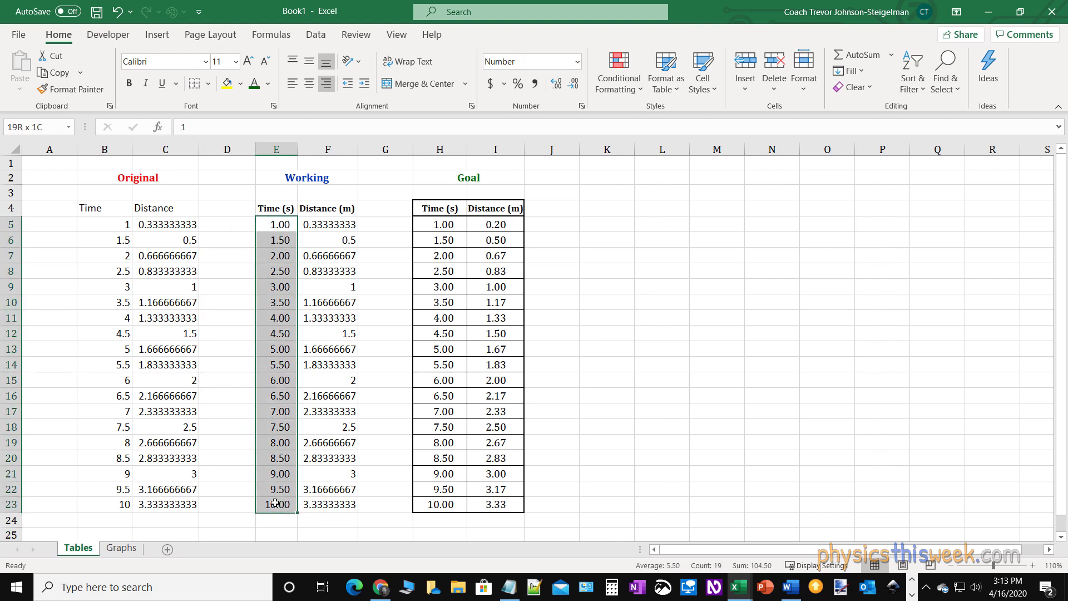
click(389, 256)
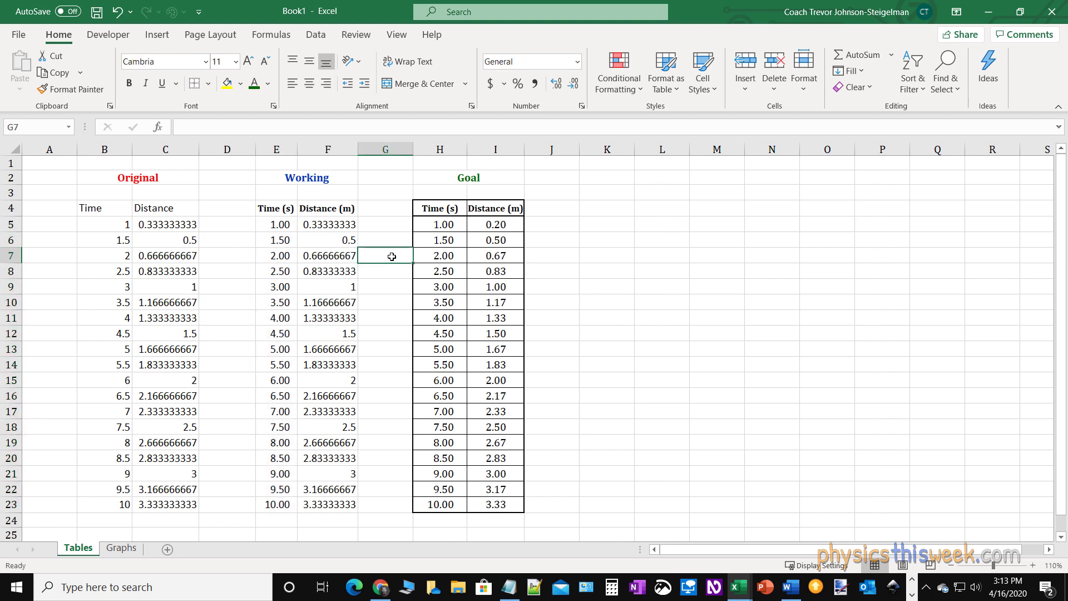
Reduce the Working distance values in F5:F23 to two decimal places.
drag(330, 228, 328, 498)
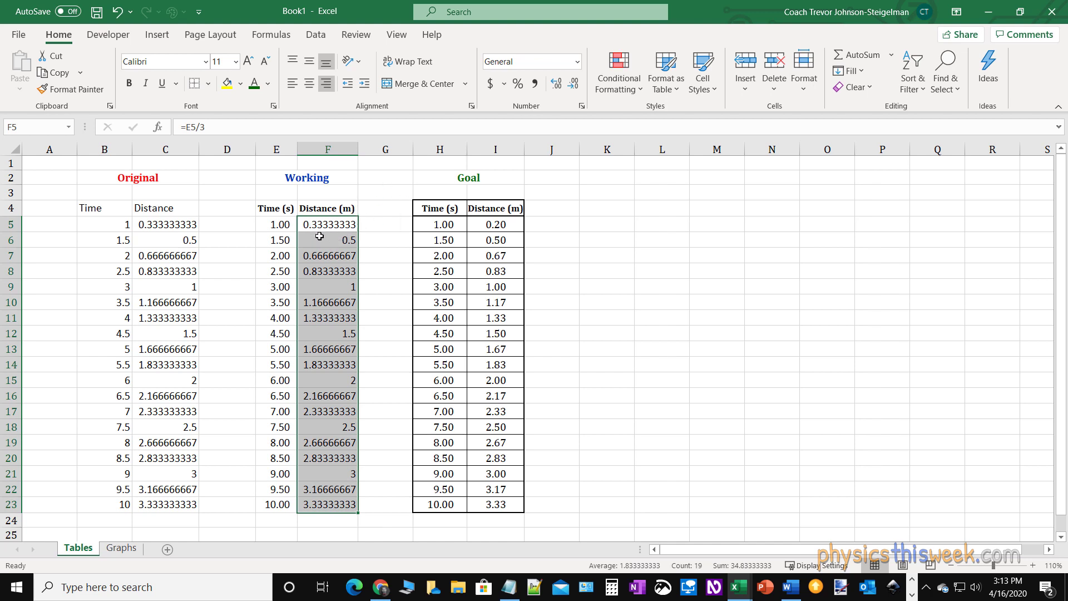
click(572, 85)
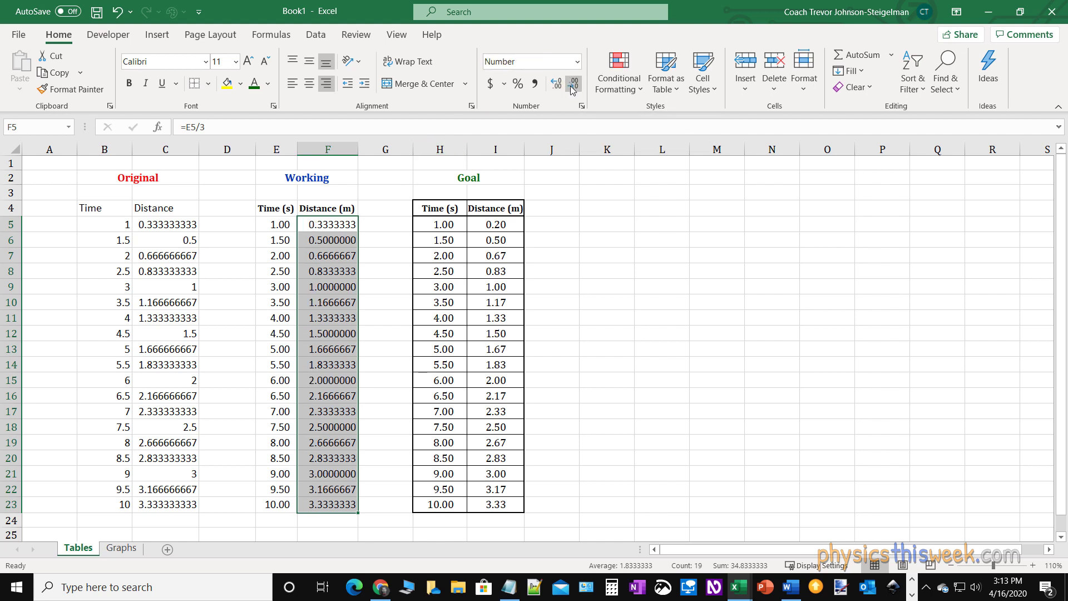
click(572, 84)
click(573, 85)
click(572, 85)
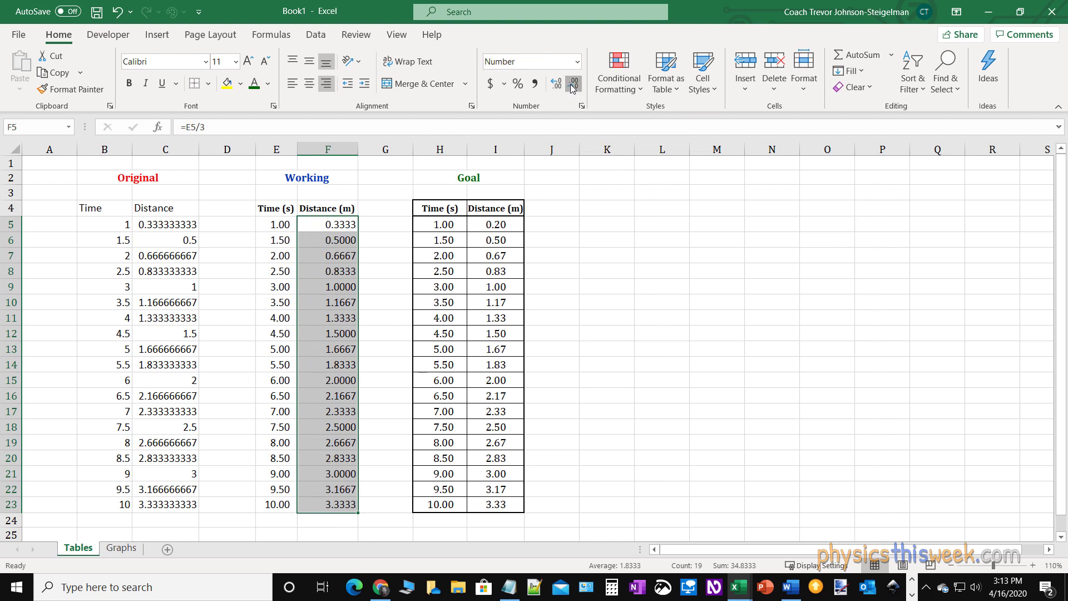
click(572, 84)
click(572, 86)
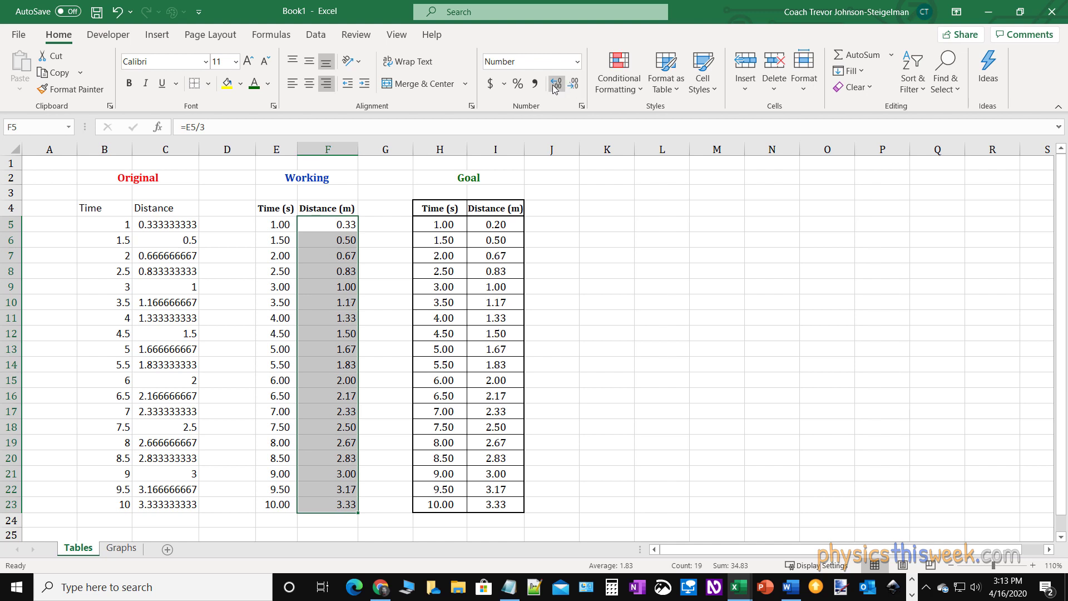
Increase the decimals shown in the Working distance values F5:F23 to five places.
click(554, 86)
click(555, 86)
click(554, 87)
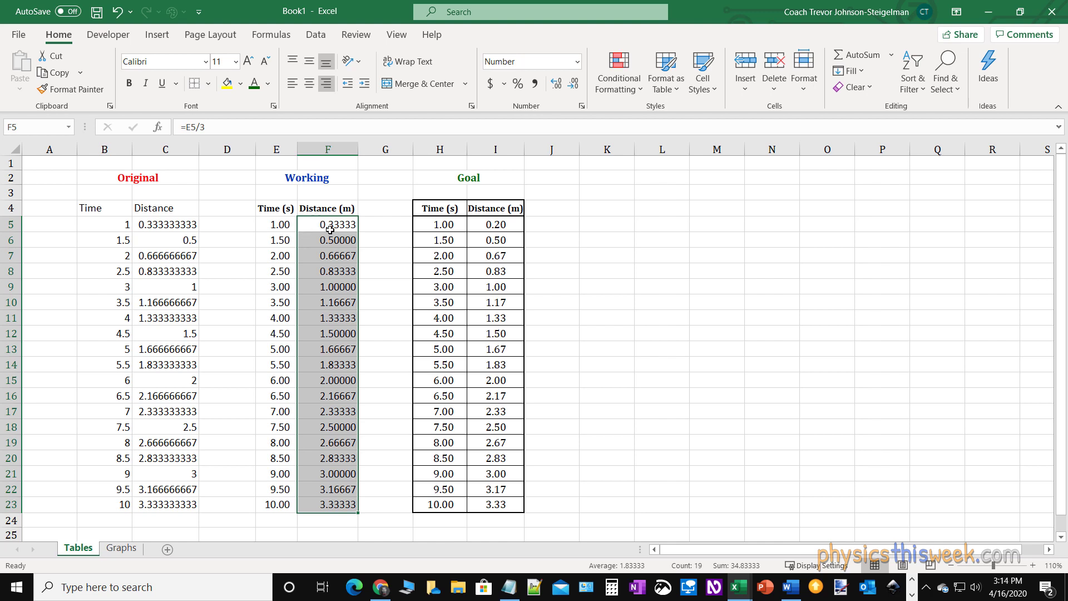
Inspect the formula behind the first Working distance value in F5 and leave it as is.
click(321, 312)
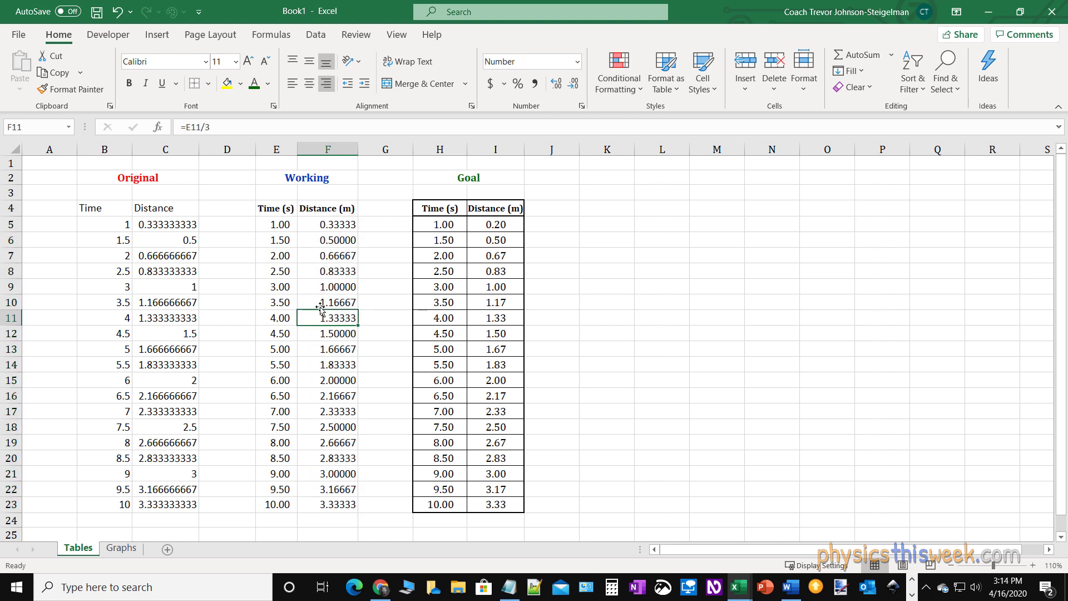
click(331, 224)
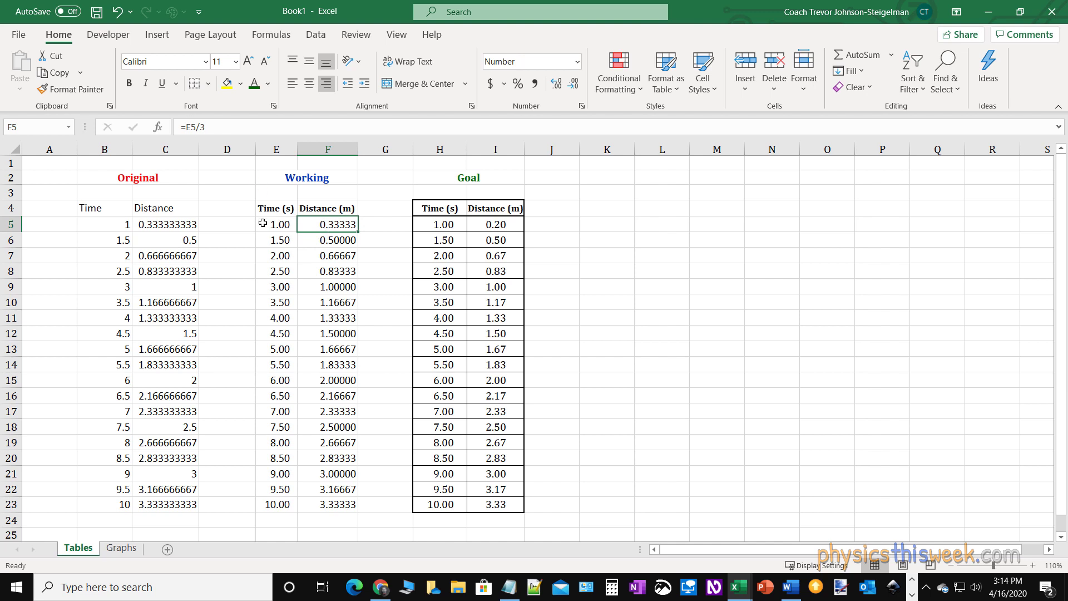
double_click(316, 224)
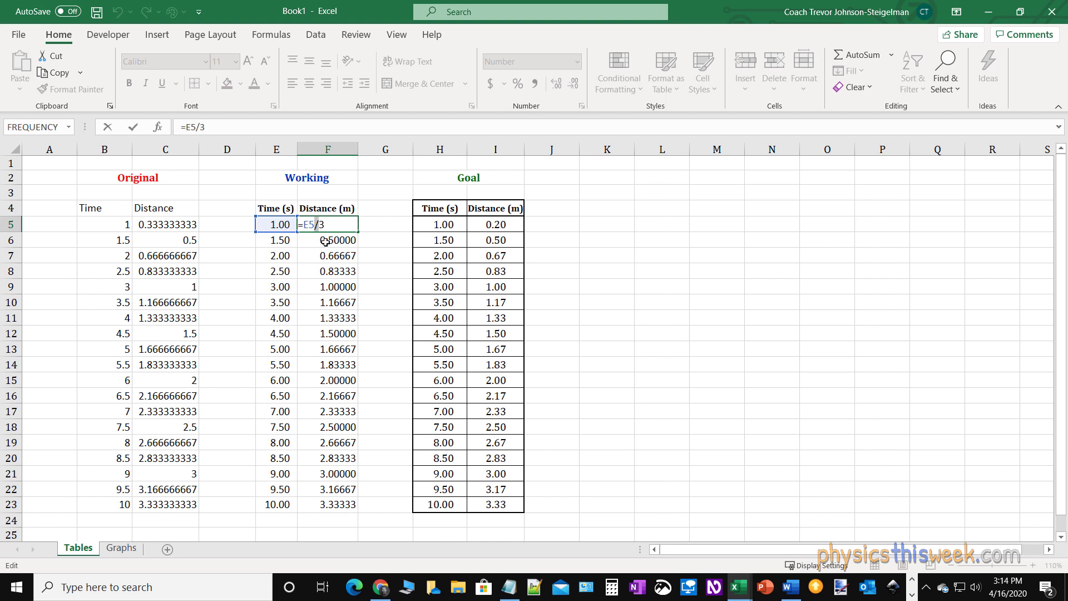
click(334, 222)
key(Return)
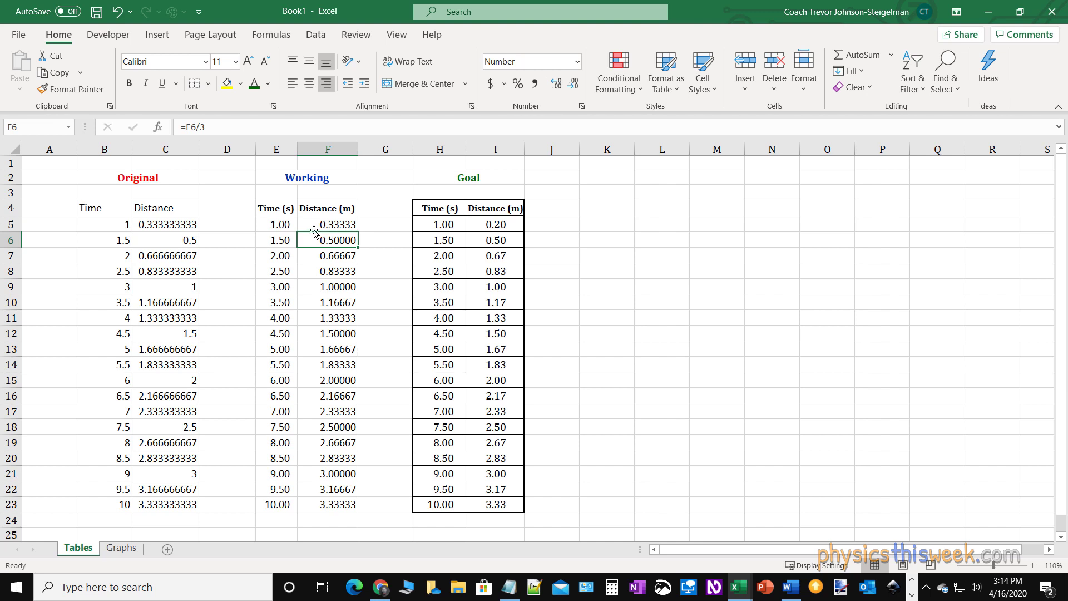
Return the Working distance values in F5:F23 from five to two decimal places.
drag(329, 225, 334, 504)
click(573, 84)
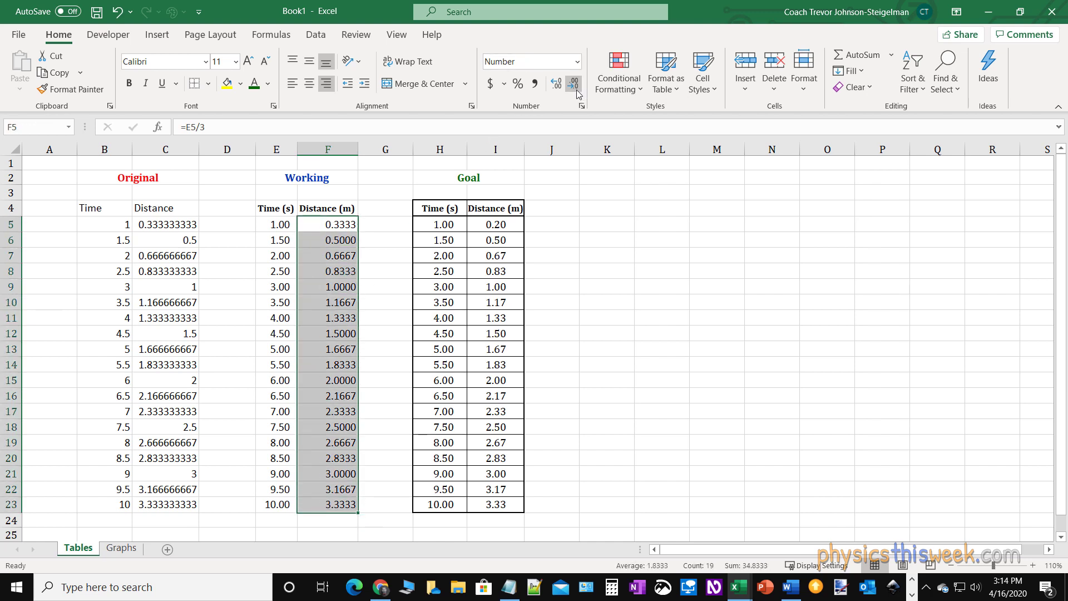
click(573, 83)
click(573, 85)
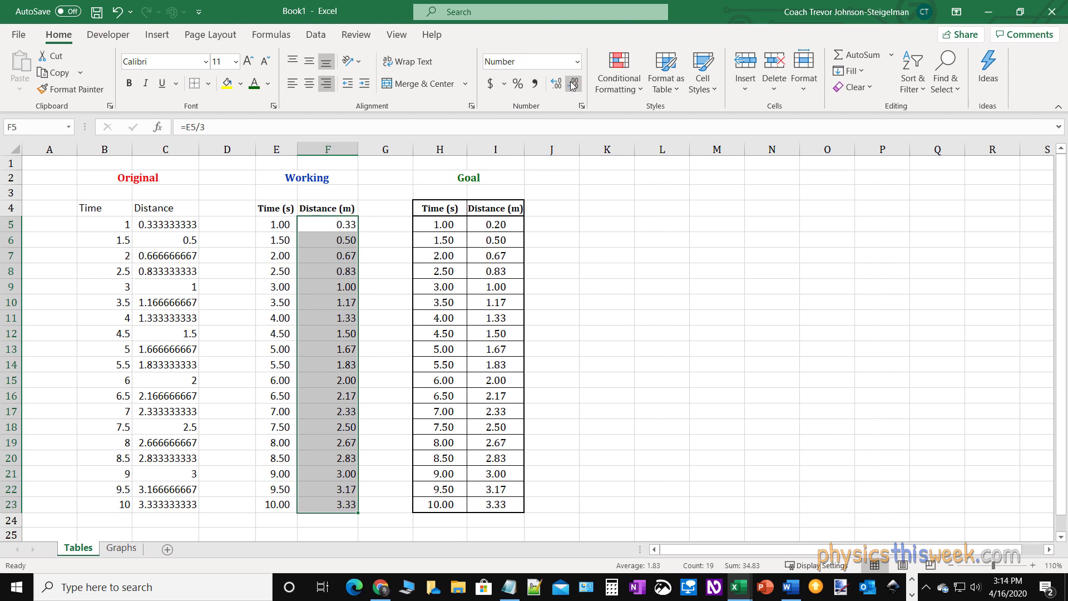
Set a right indent of 3 on the Working distance values in F5:F23 and deselect them.
click(305, 206)
drag(318, 228, 316, 505)
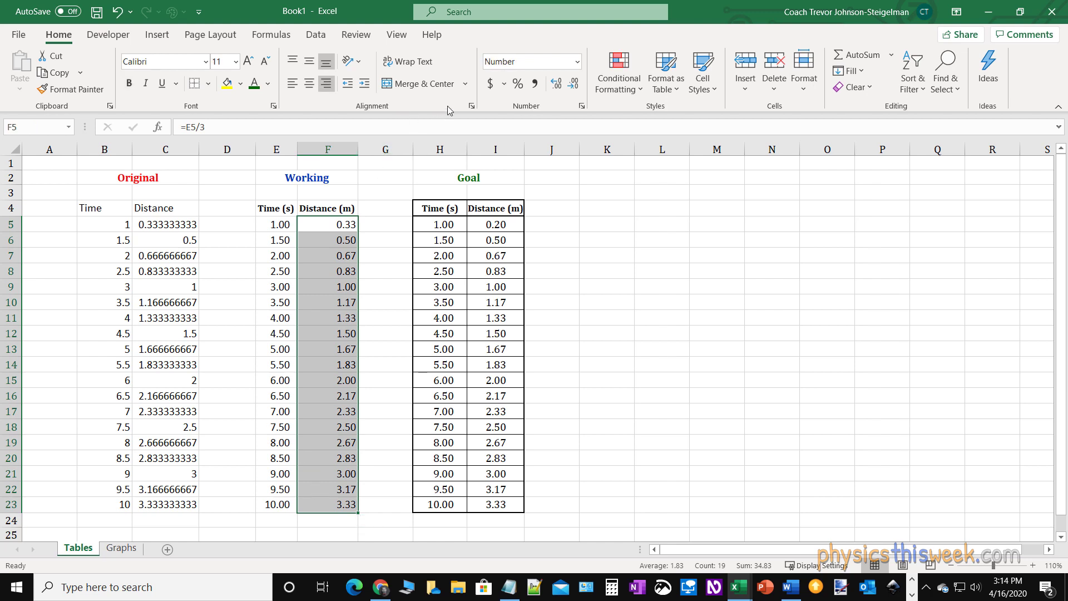
click(473, 107)
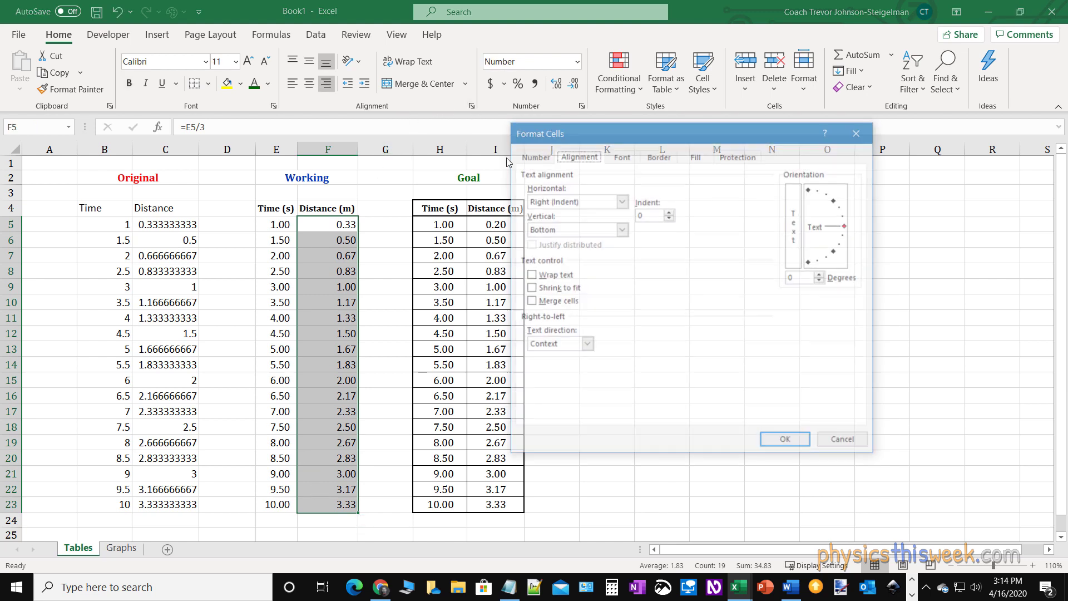
click(670, 212)
click(670, 213)
click(670, 212)
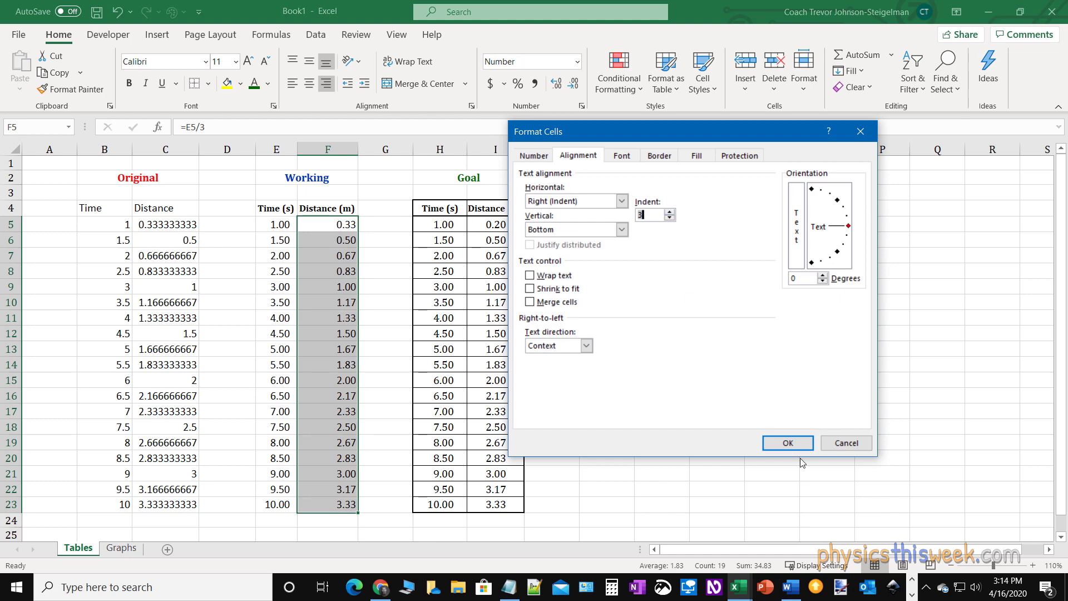
click(789, 444)
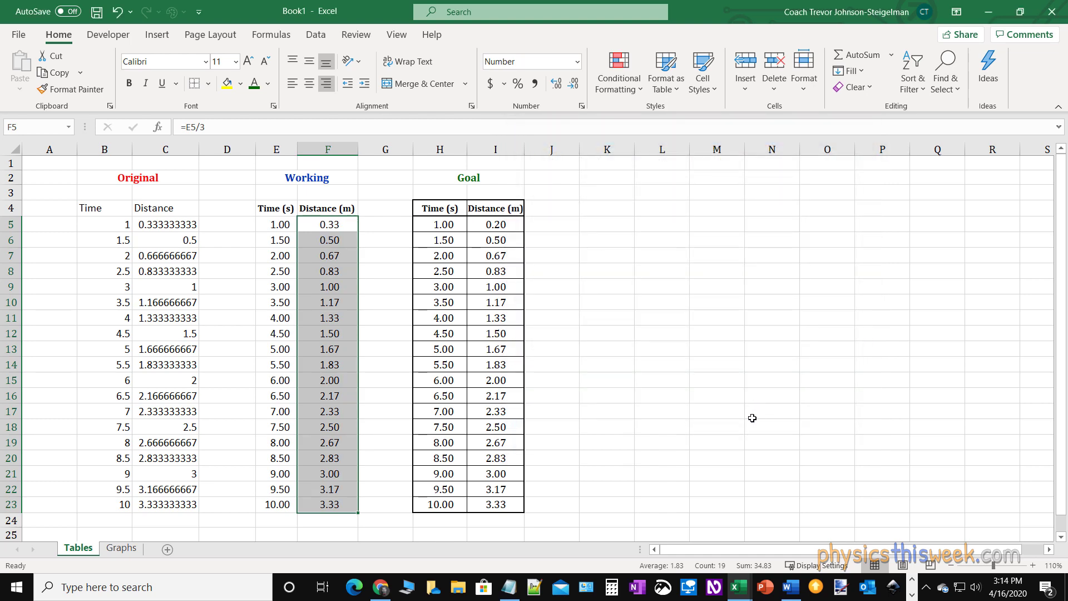
click(374, 411)
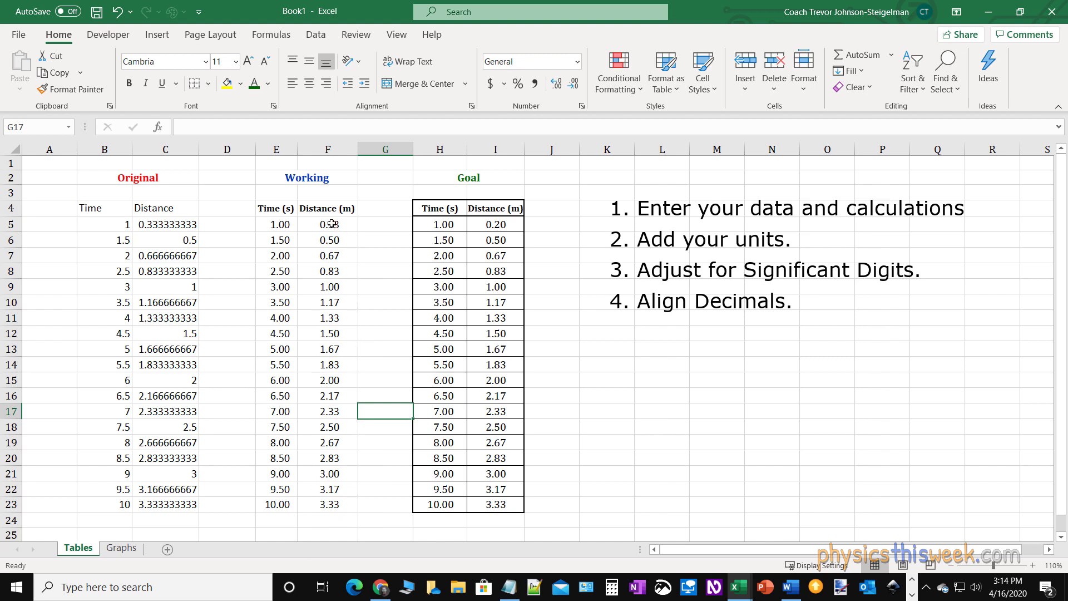
Compare the decimal alignment of the Working distance values in F5:F23 with the Original distance column.
click(348, 225)
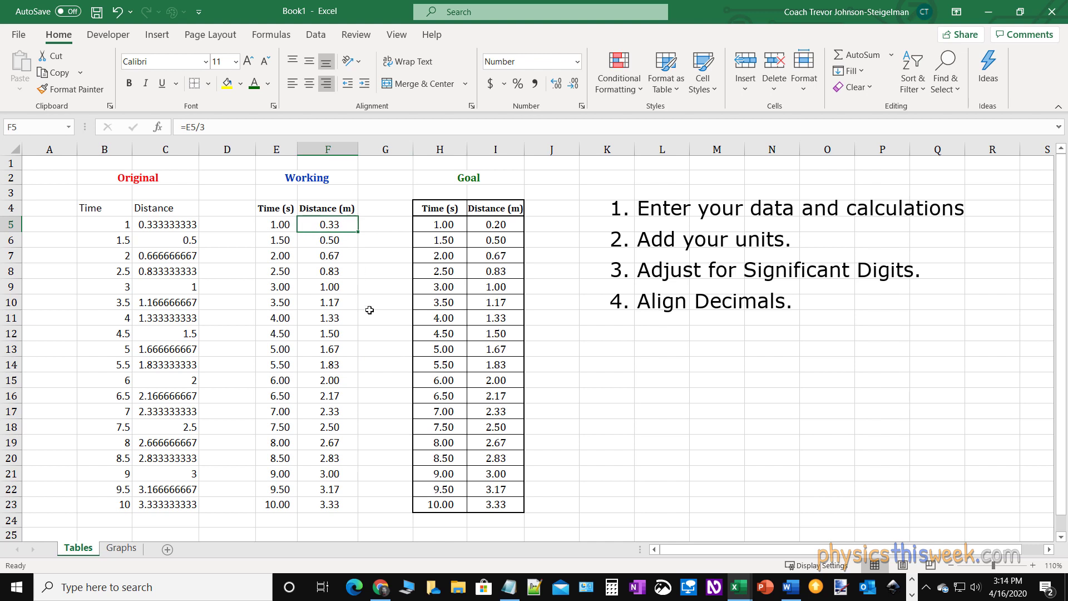
click(332, 274)
click(333, 288)
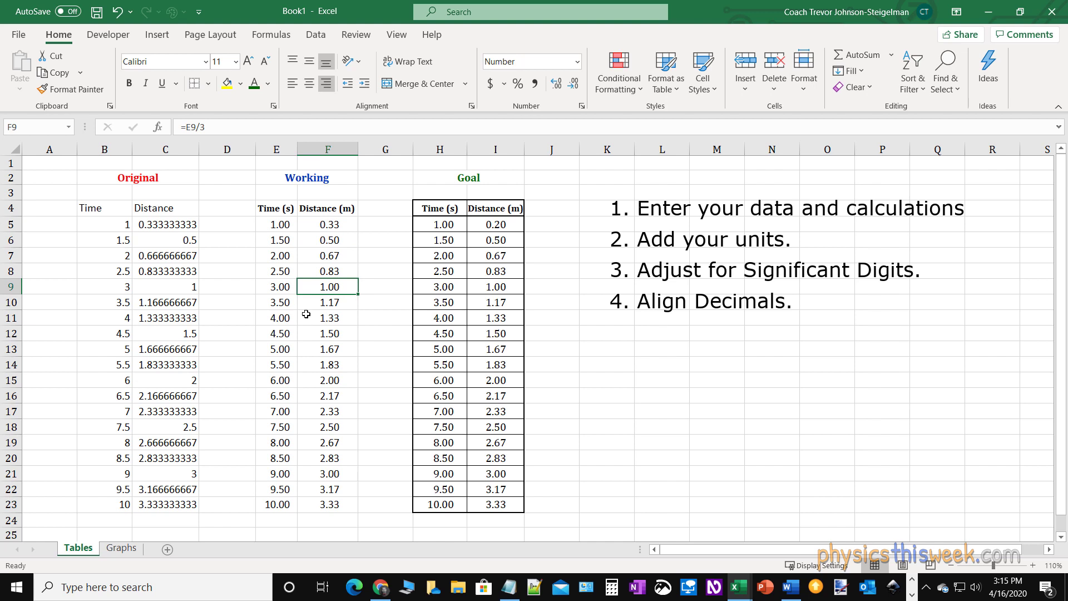
click(326, 225)
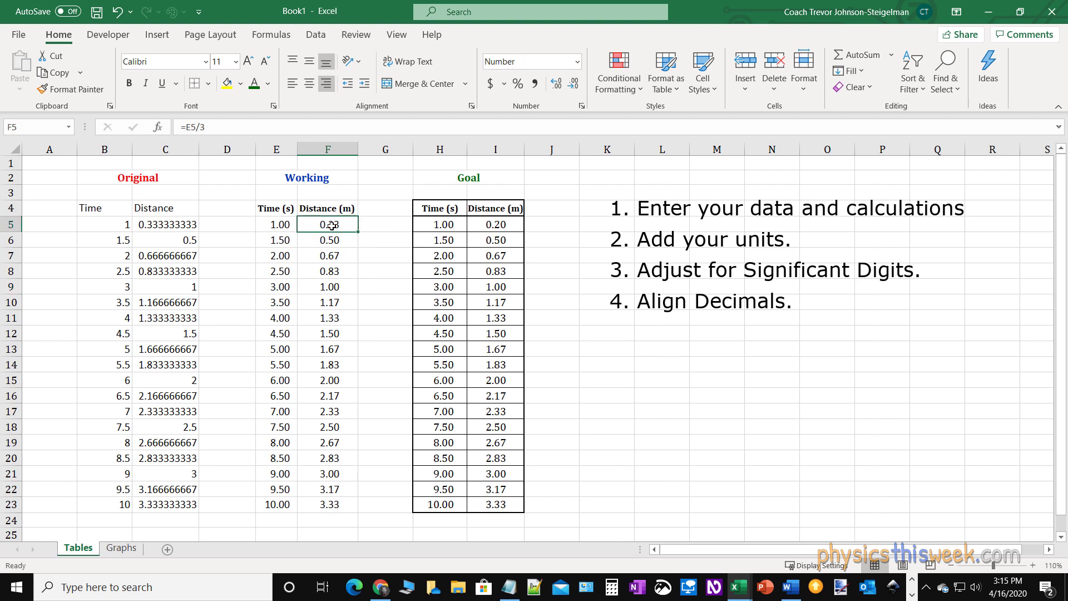
drag(342, 223, 325, 504)
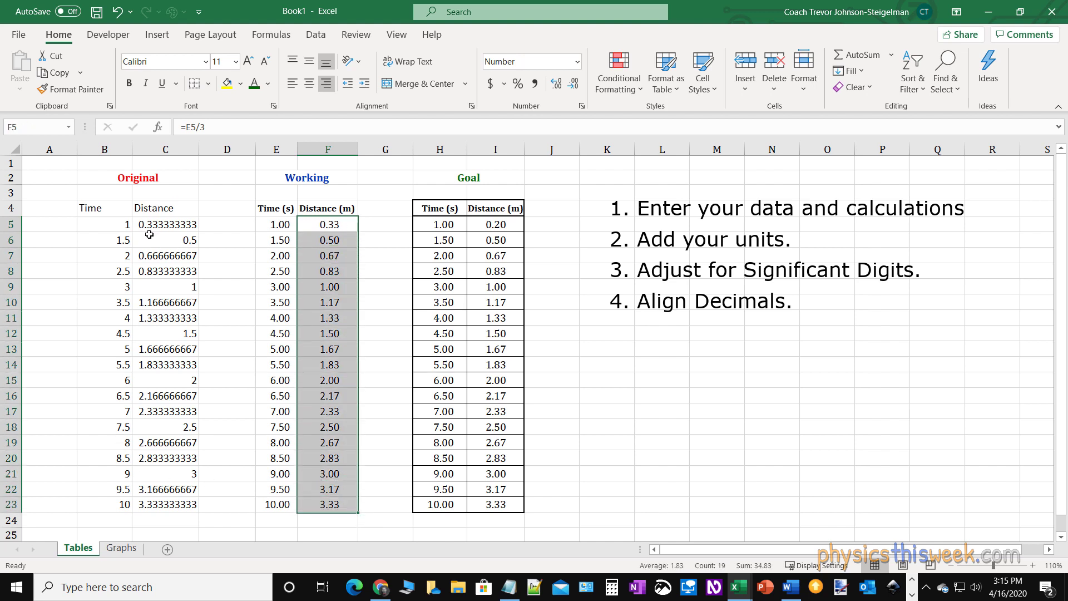
drag(163, 223, 175, 489)
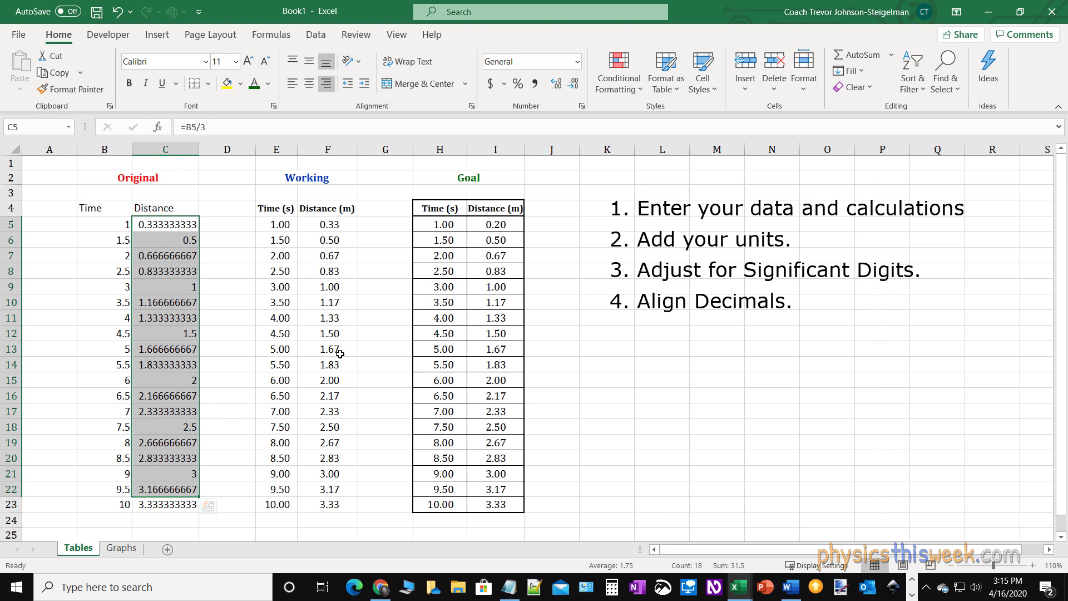
drag(336, 227, 329, 503)
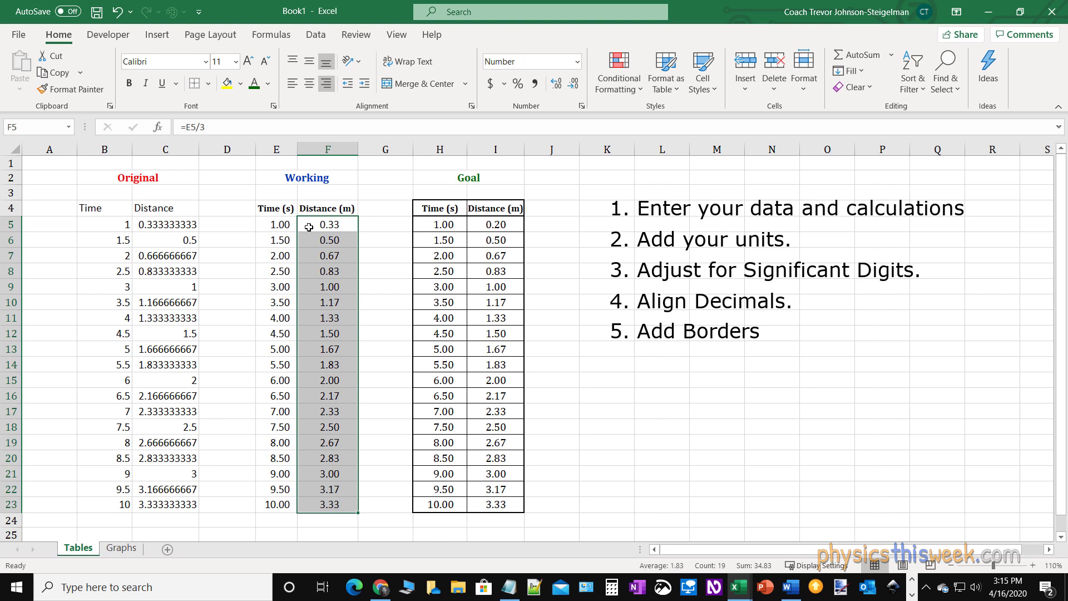
Apply All Borders to the Working table in E4:F23 and deselect it.
click(278, 211)
drag(278, 212, 337, 505)
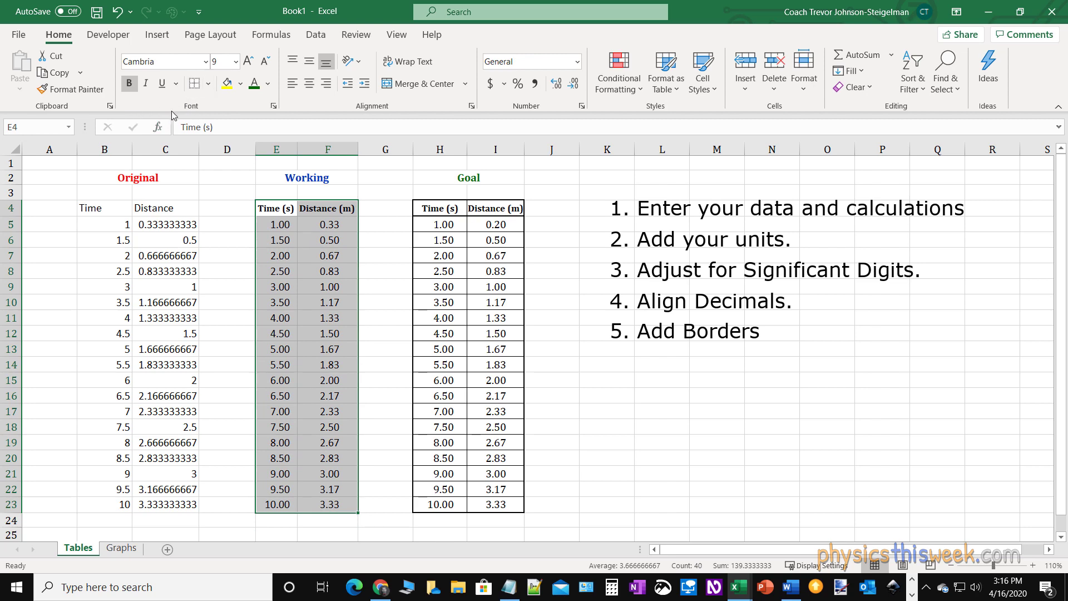
click(208, 84)
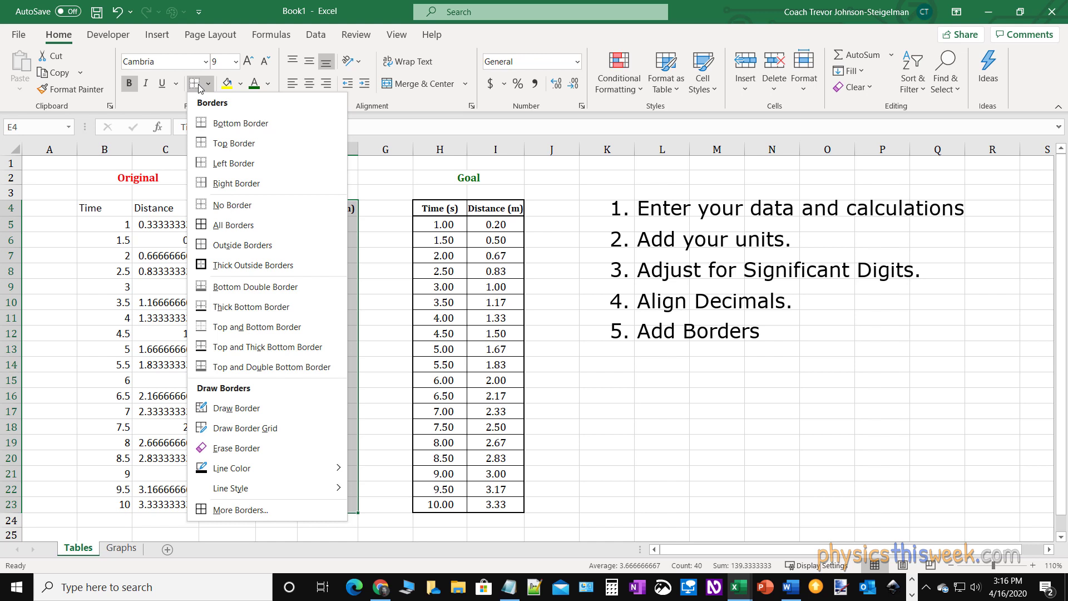
click(202, 227)
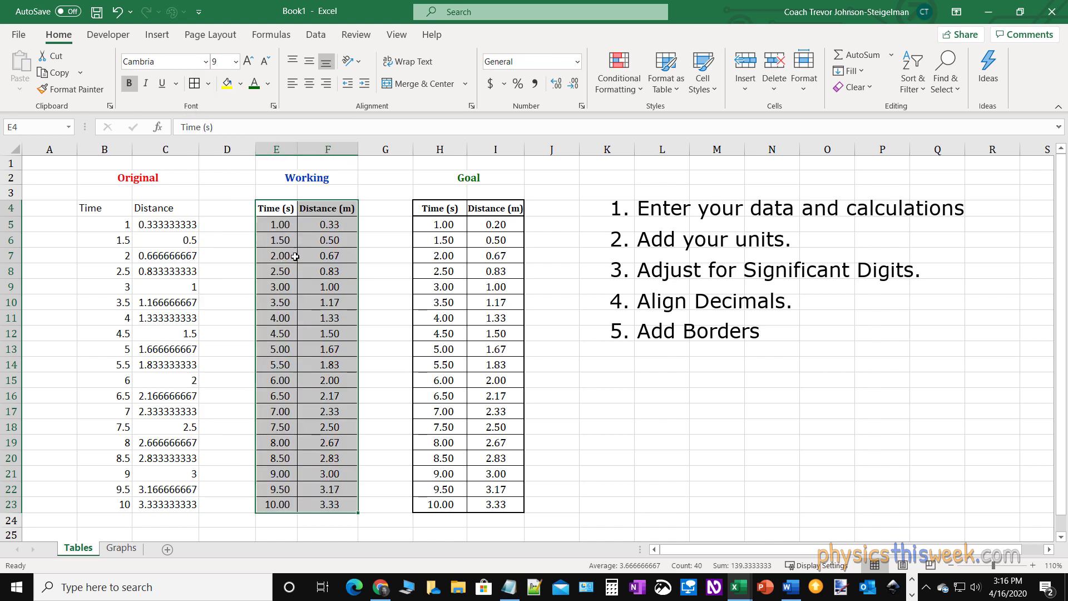
click(375, 255)
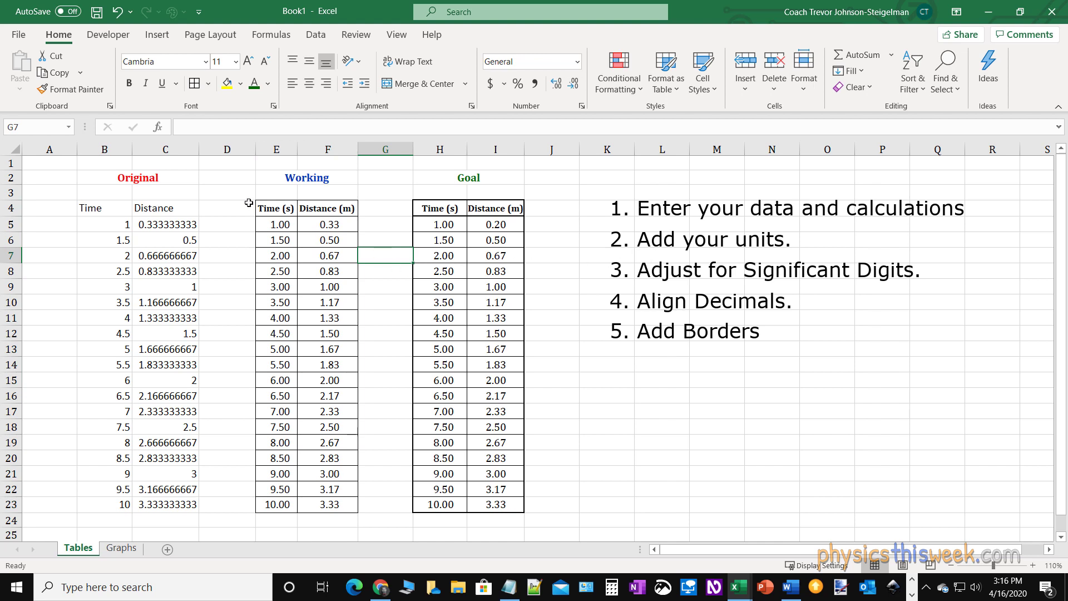
Add Thick Outside Borders around the whole Working table in E4:F23 and deselect it.
drag(264, 210, 329, 504)
click(208, 83)
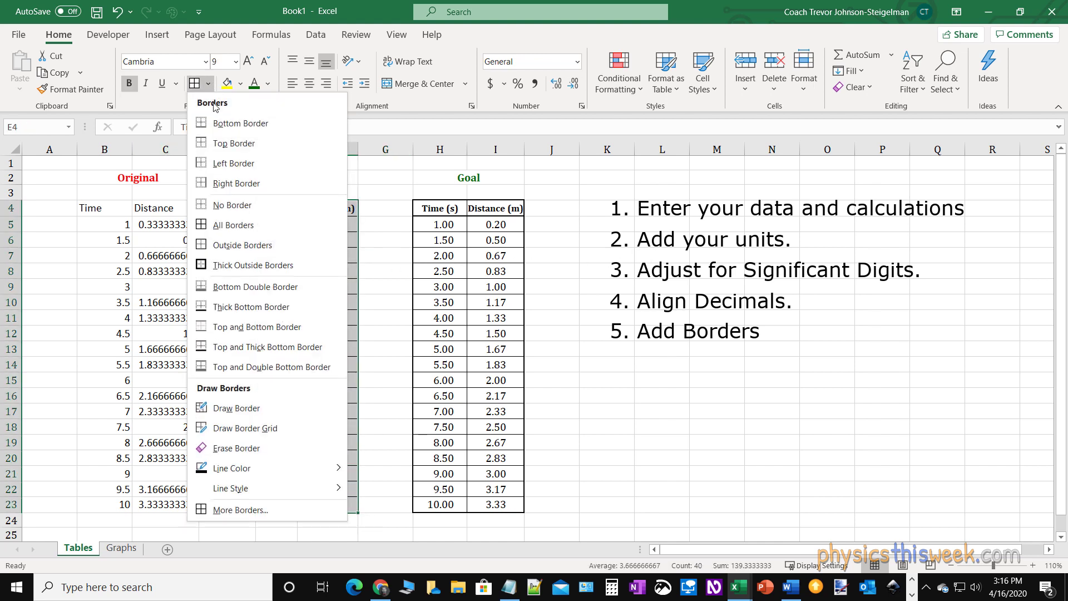
click(226, 268)
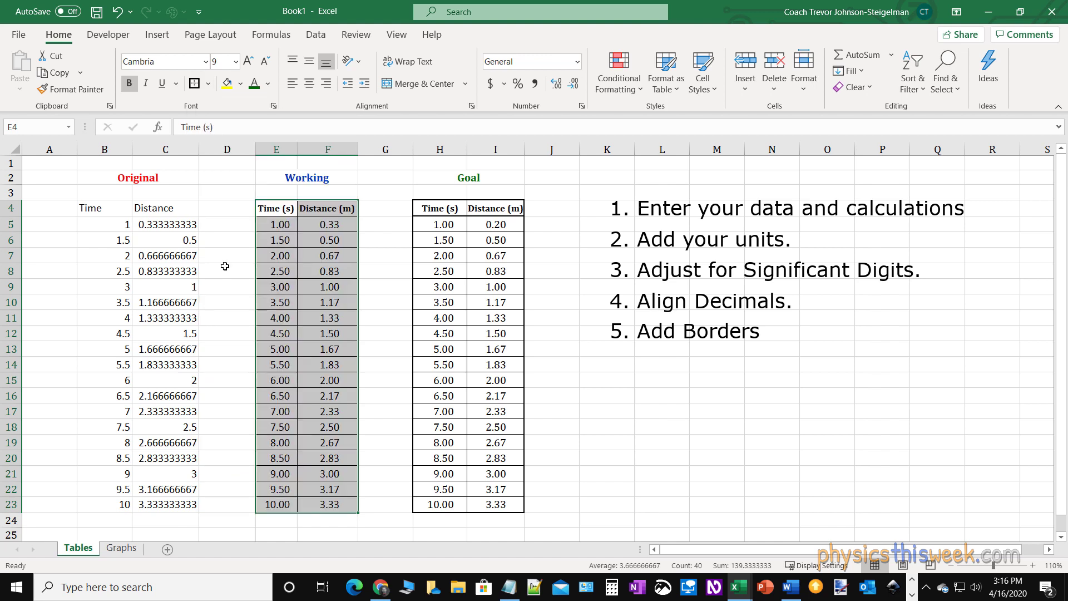
click(374, 257)
Add Thick Outside Borders around the Working table's heading cells E4:F4 and deselect them.
drag(277, 209, 328, 209)
click(196, 86)
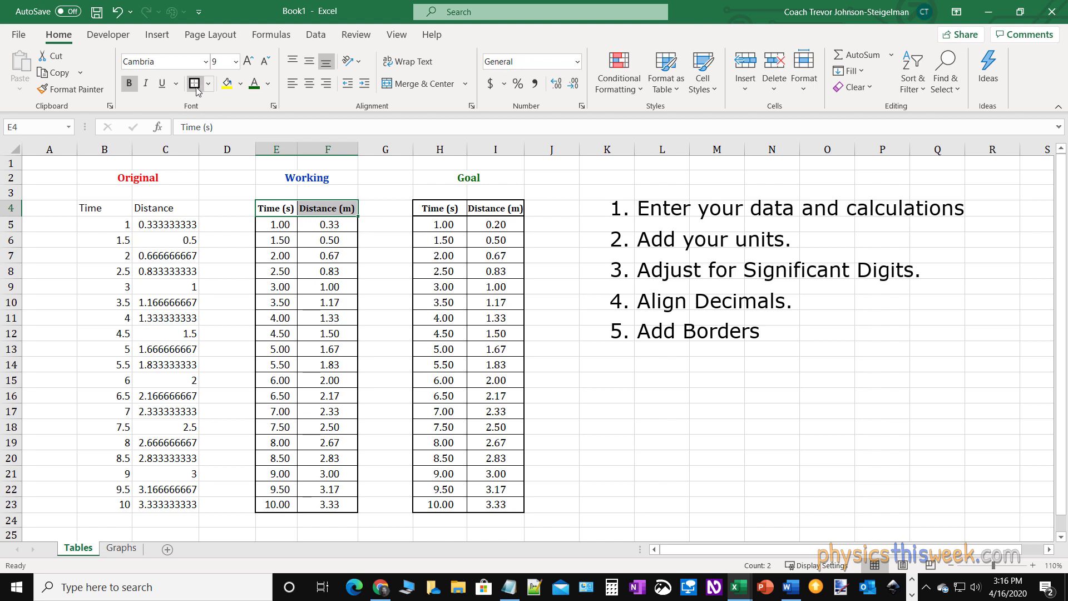
click(378, 285)
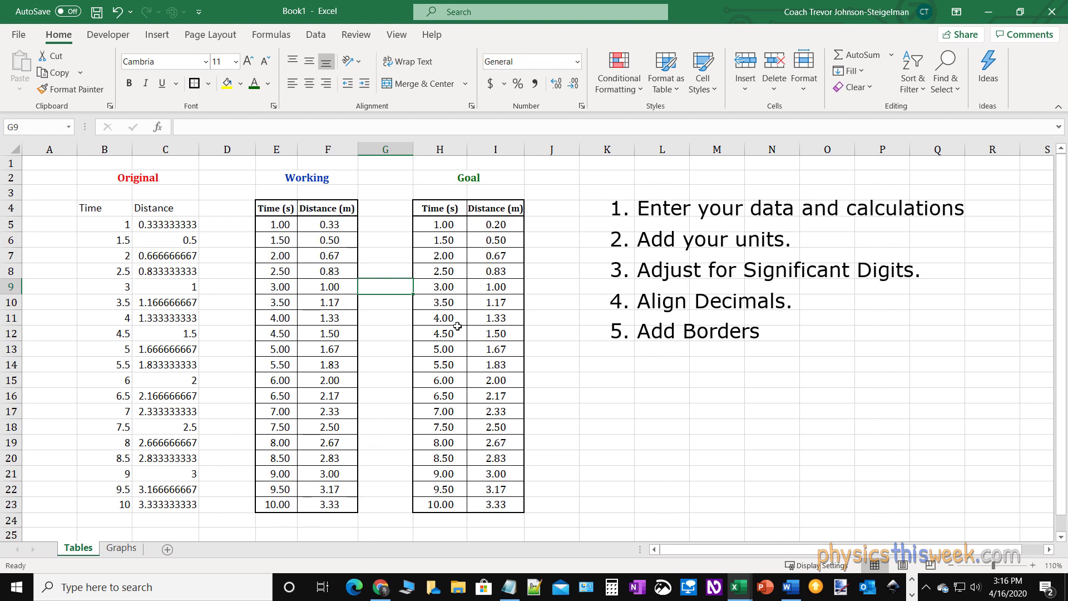
click(625, 287)
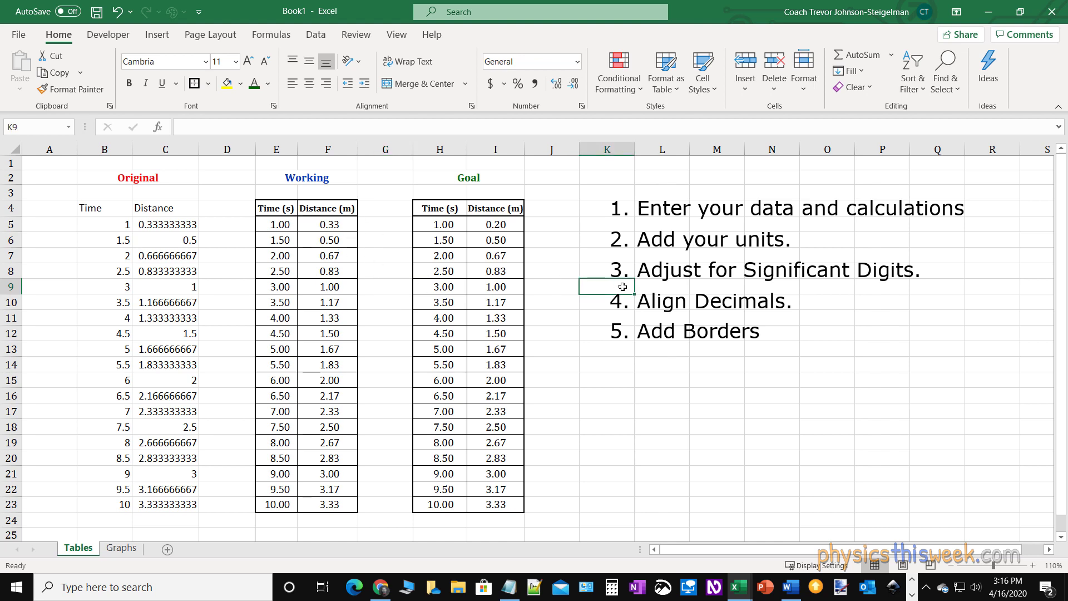
click(266, 206)
drag(266, 206, 329, 502)
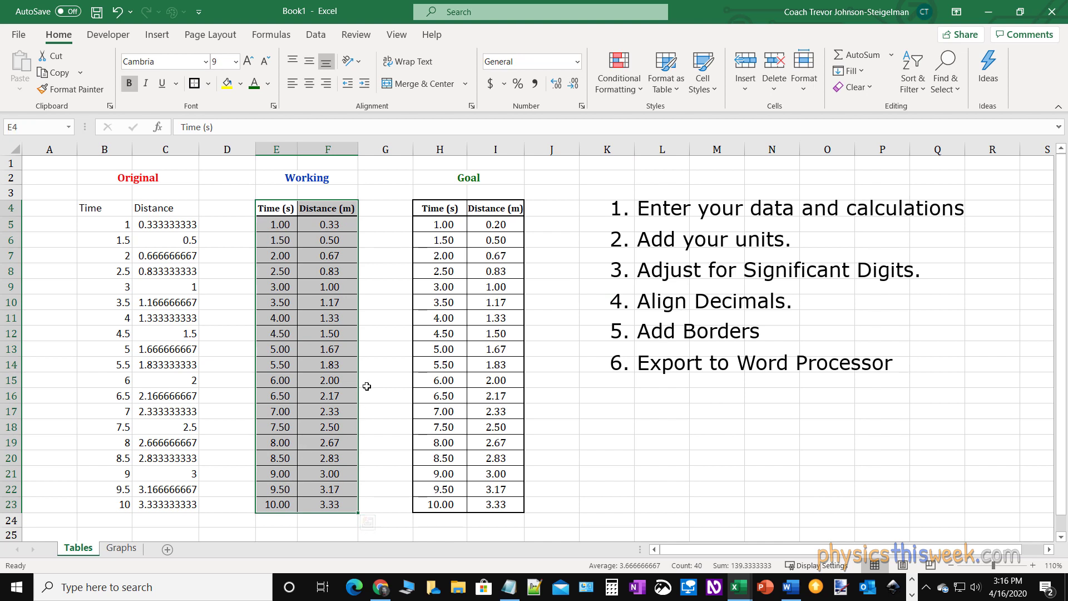
click(606, 379)
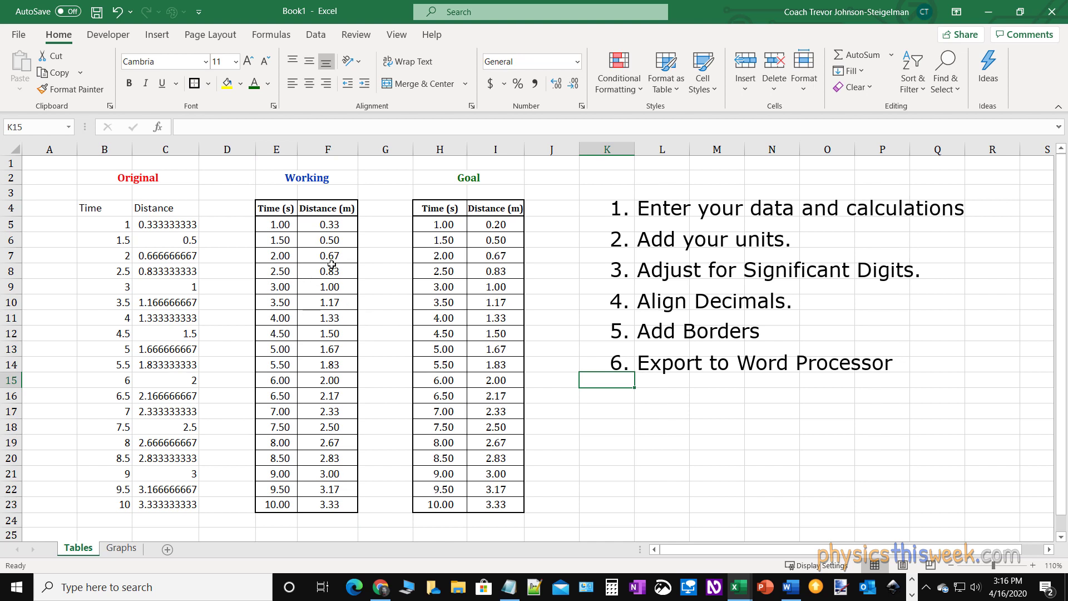
Copy the formatted Working table in E4:F23, including its headings.
drag(263, 207, 323, 501)
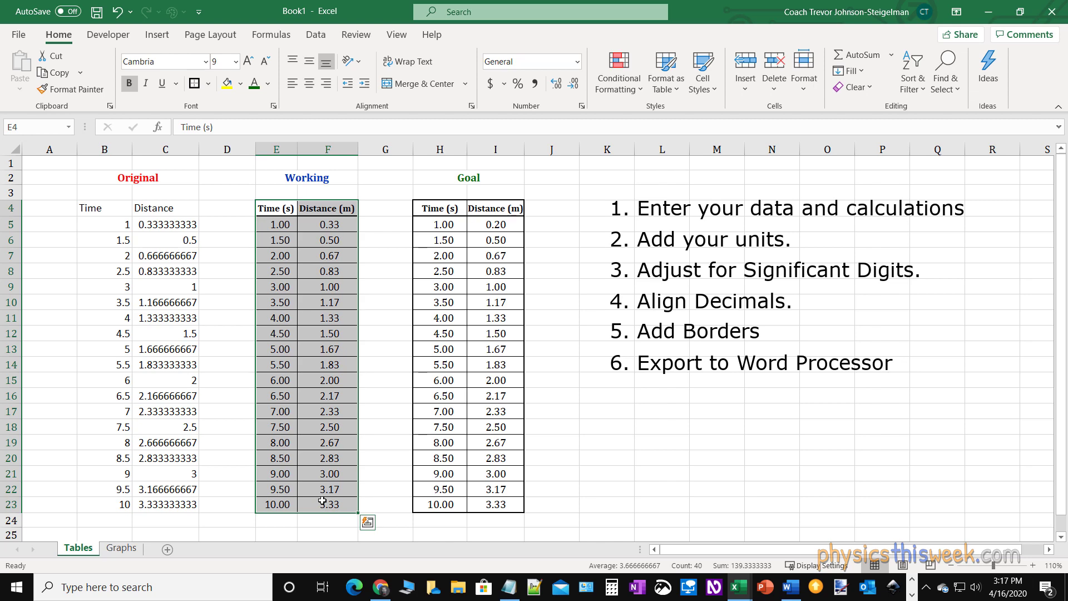
key(ctrl+c)
right_click(286, 365)
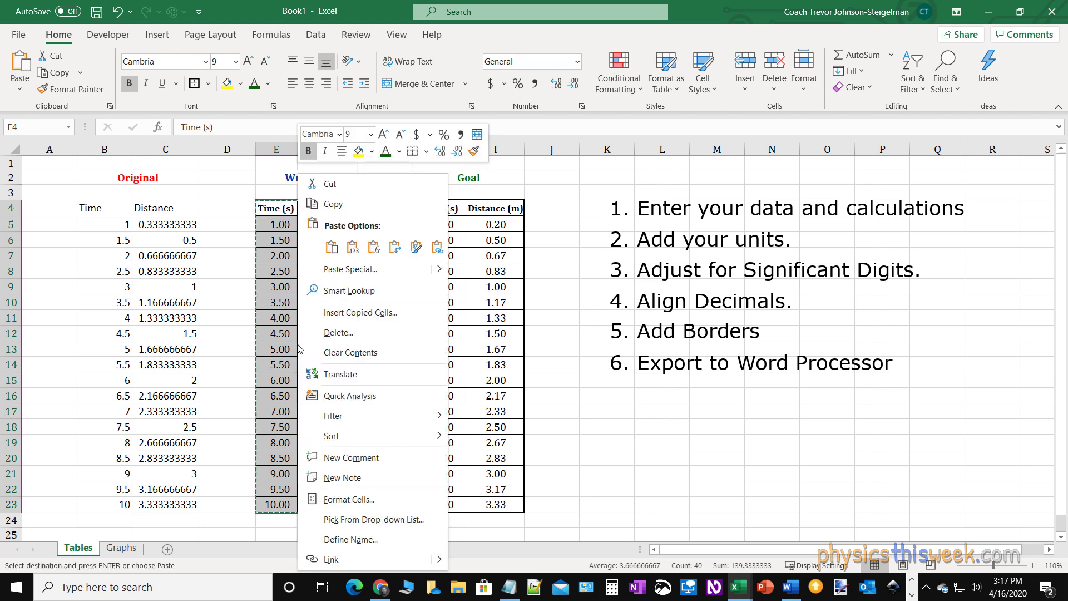
click(337, 206)
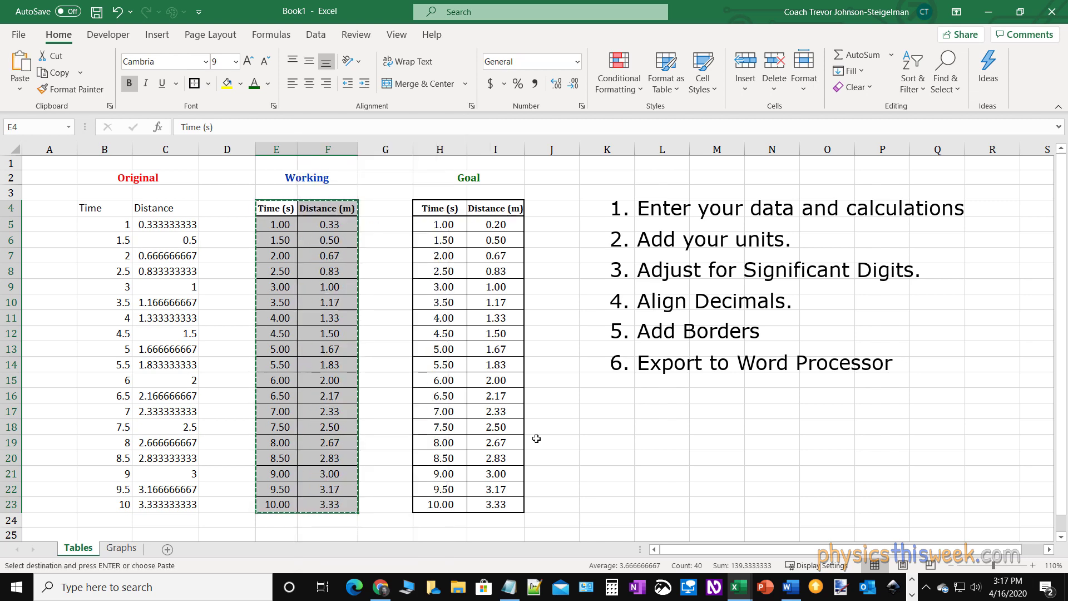
Switch to the Lab Report Template in Word and paste the copied table as a picture under the Experimental Data heading.
click(791, 587)
scroll(655, 358, up, 8)
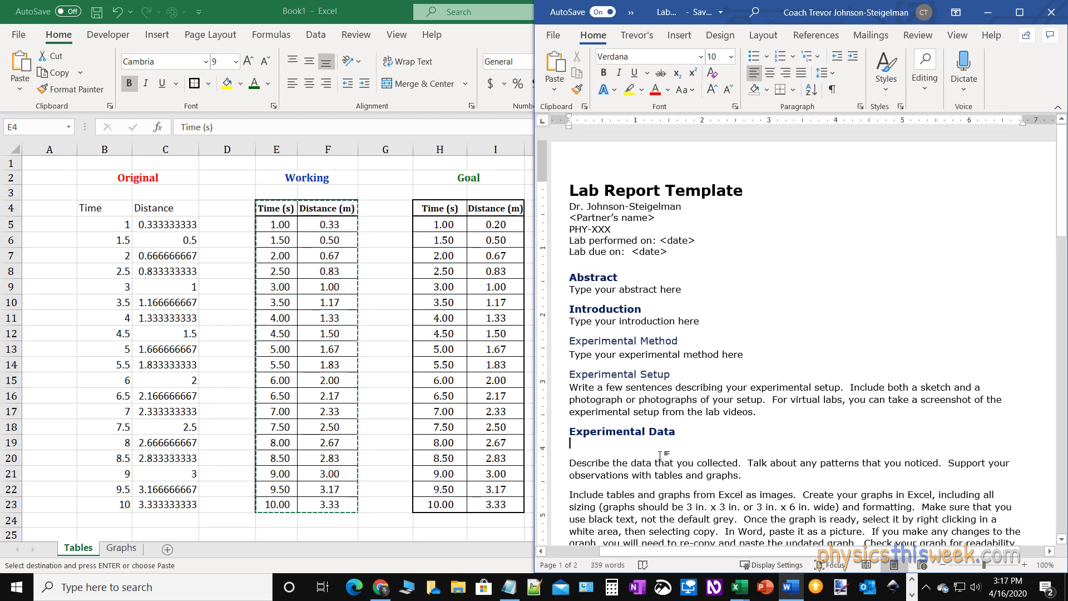
scroll(678, 453, down, 2)
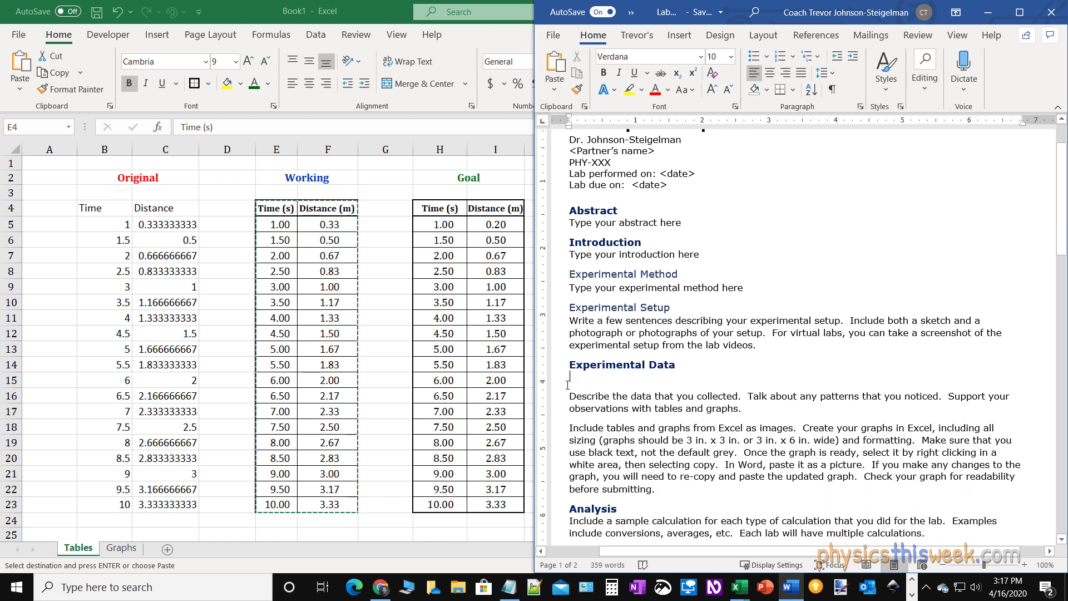
click(585, 378)
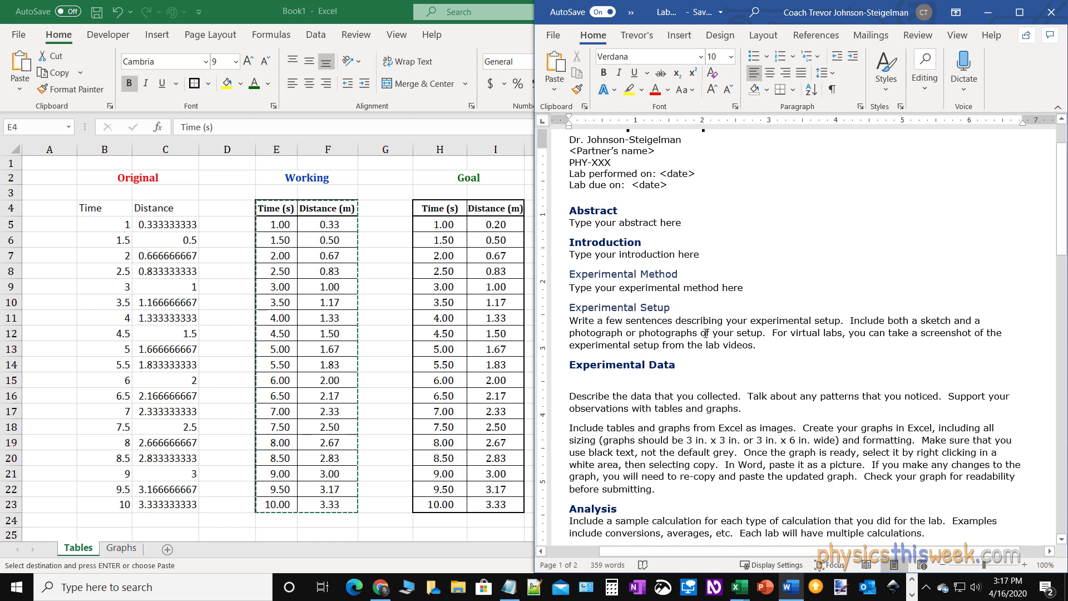
scroll(626, 245, up, 2)
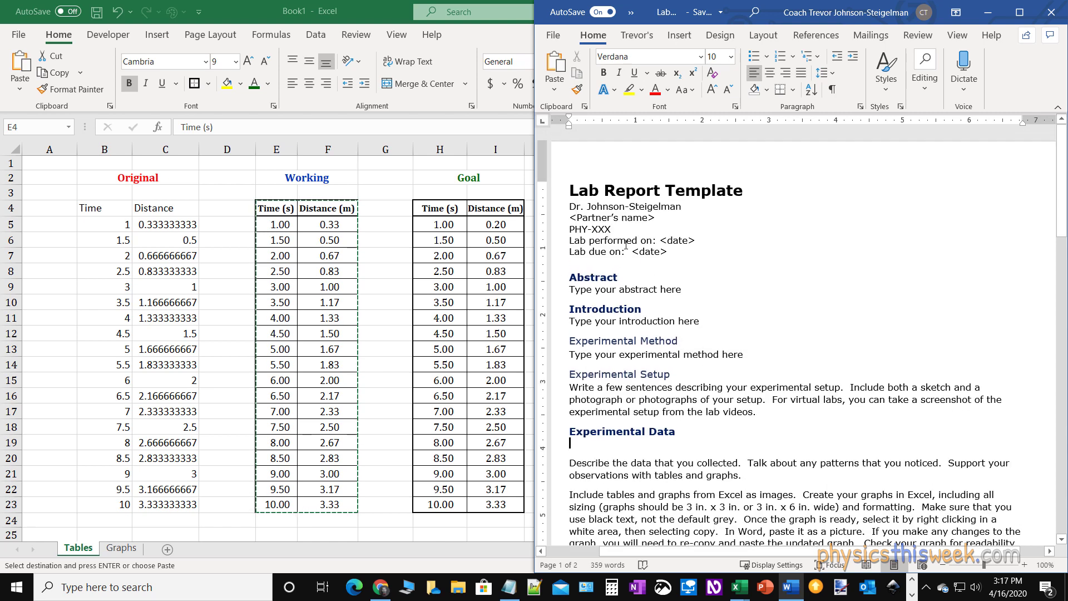
right_click(577, 442)
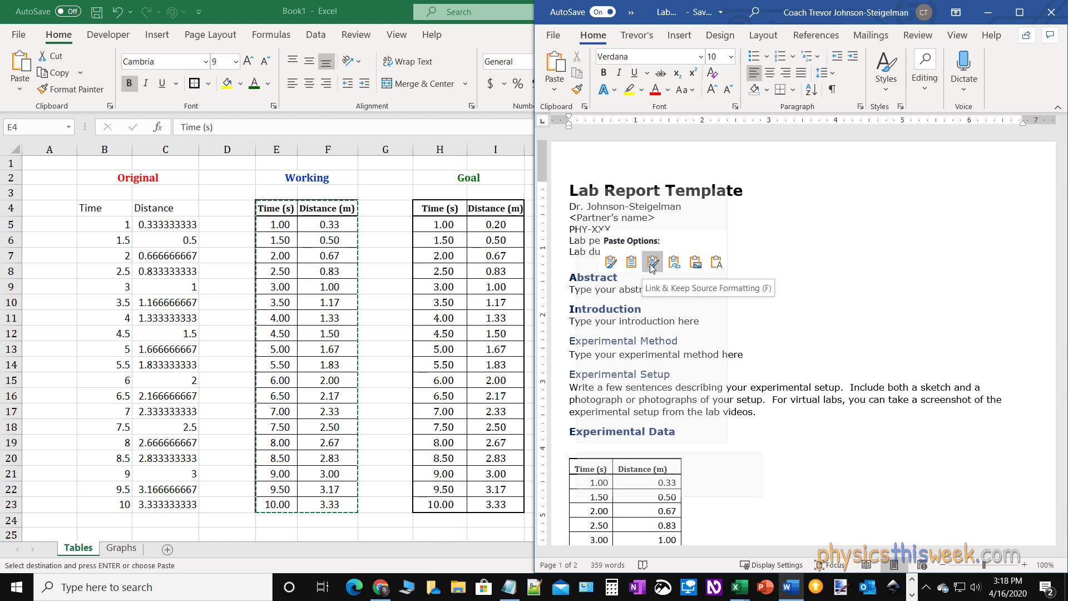
click(696, 262)
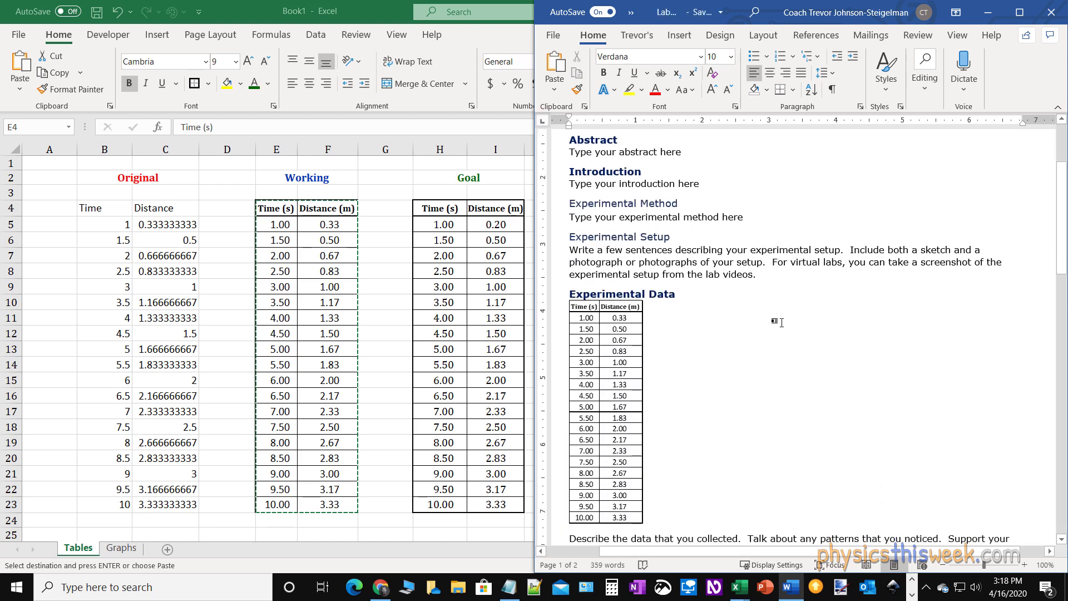
Inspect the pasted table picture for readability at up to 130% zoom and return the view to 100%.
click(637, 349)
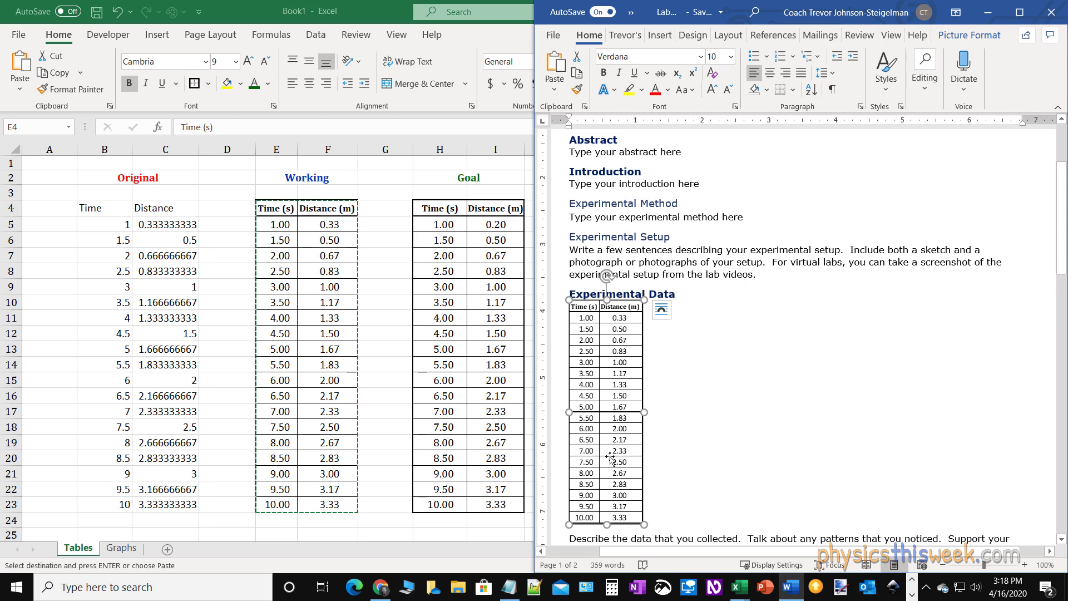
click(645, 445)
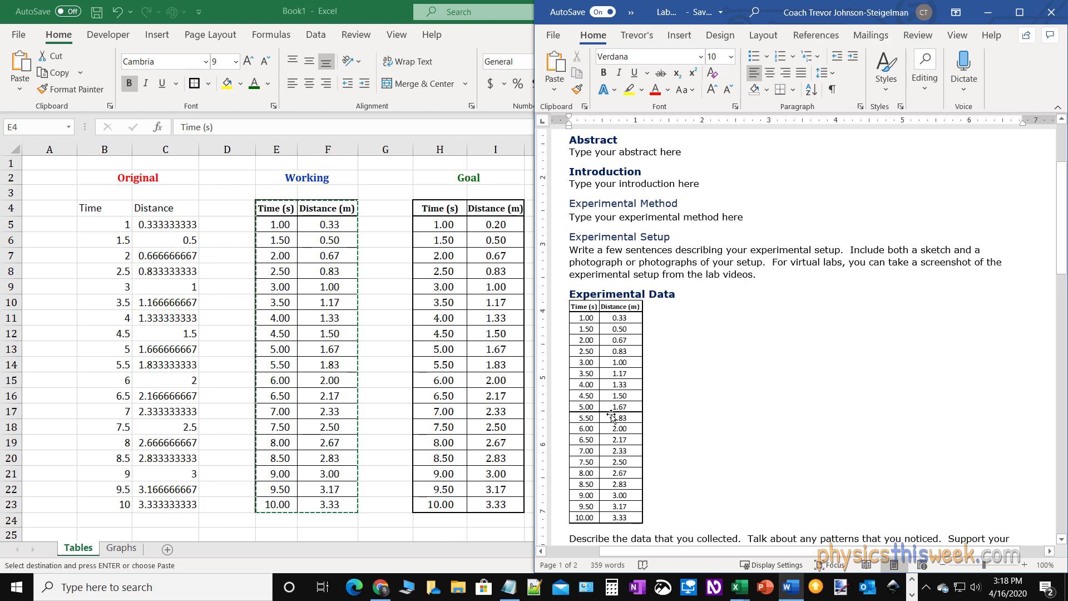
click(631, 458)
click(1024, 564)
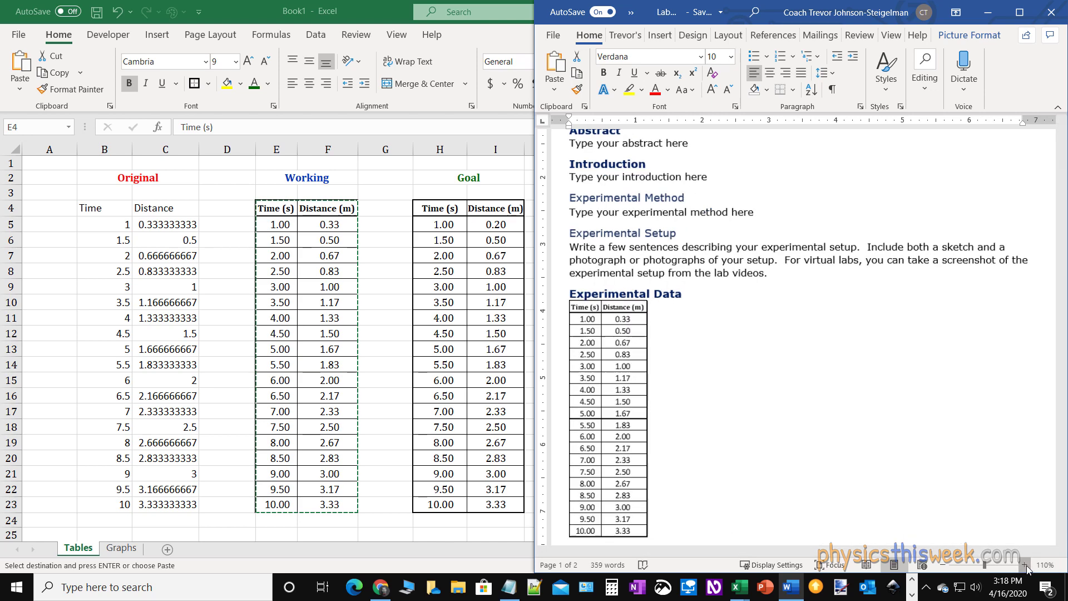
click(1024, 564)
click(1024, 564)
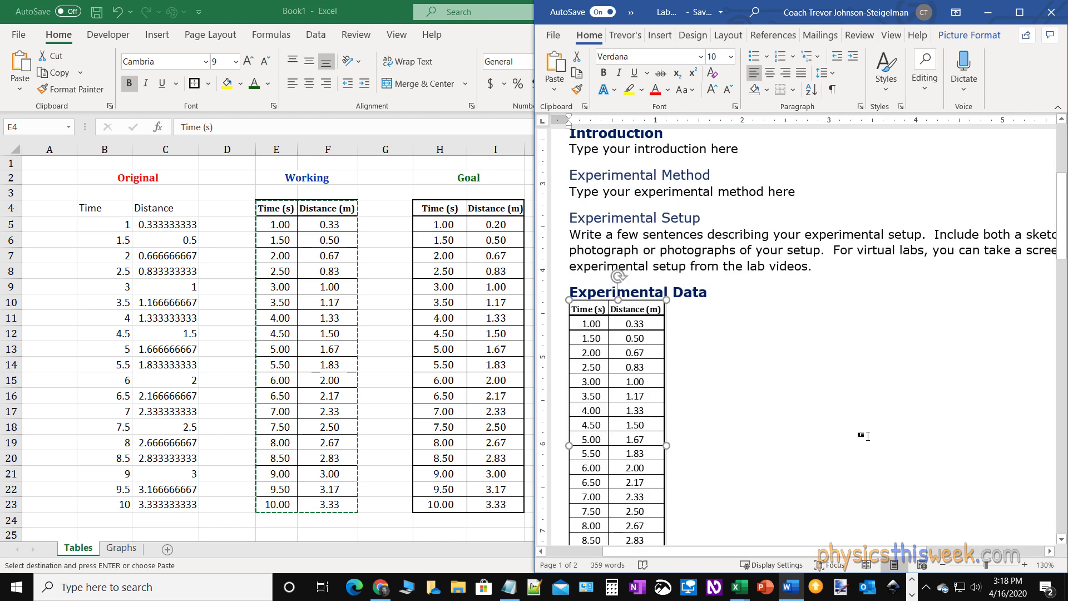
scroll(870, 444, down, 3)
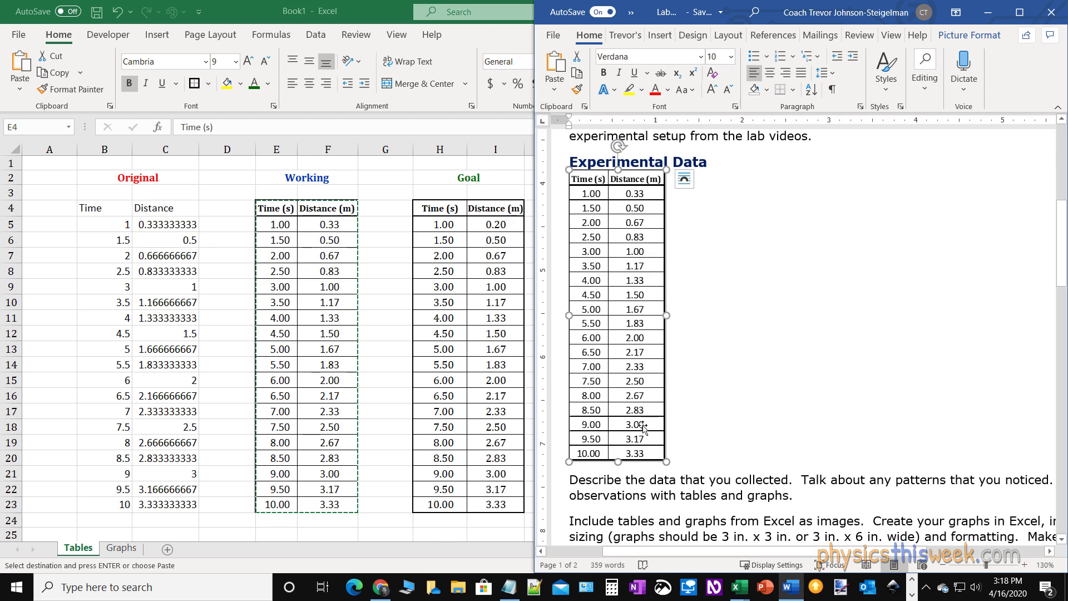
click(944, 565)
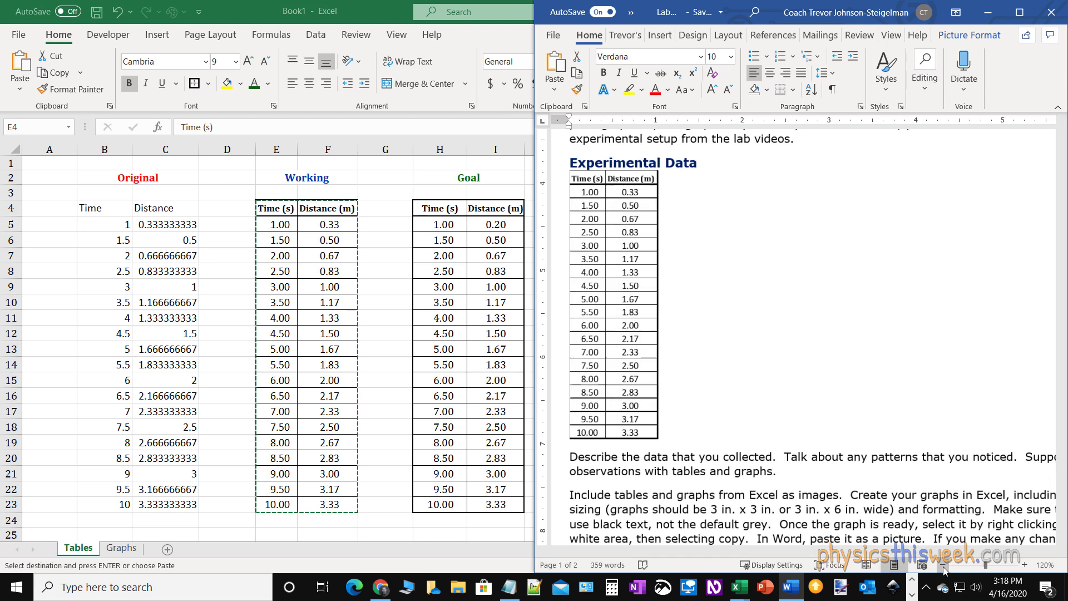
click(944, 565)
click(943, 565)
scroll(746, 381, up, 3)
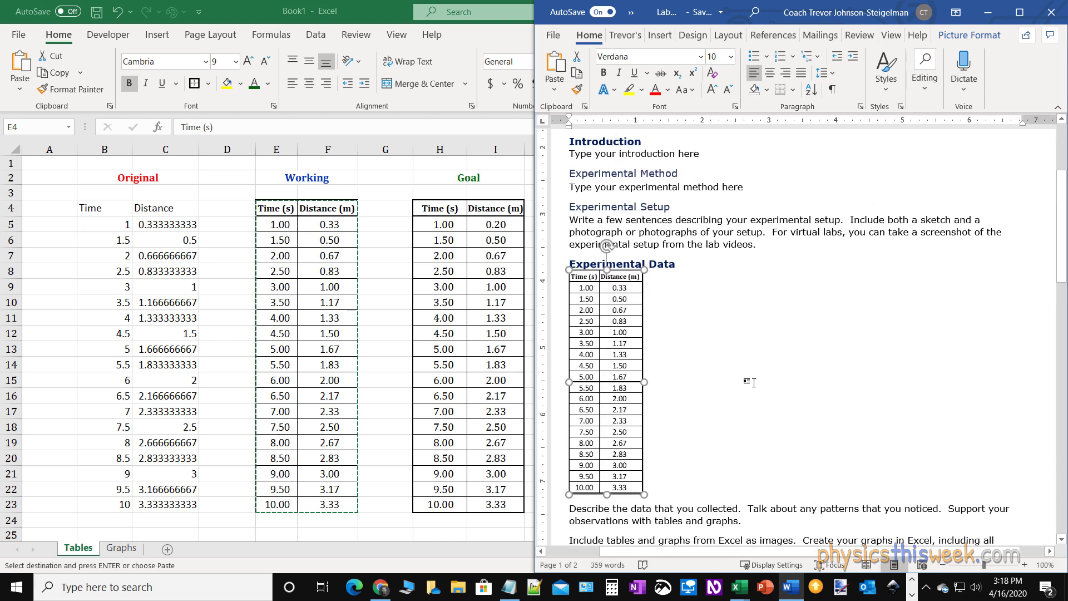
click(746, 377)
Set the pasted table picture's layout to Square text wrapping so the report text flows beside it.
click(614, 341)
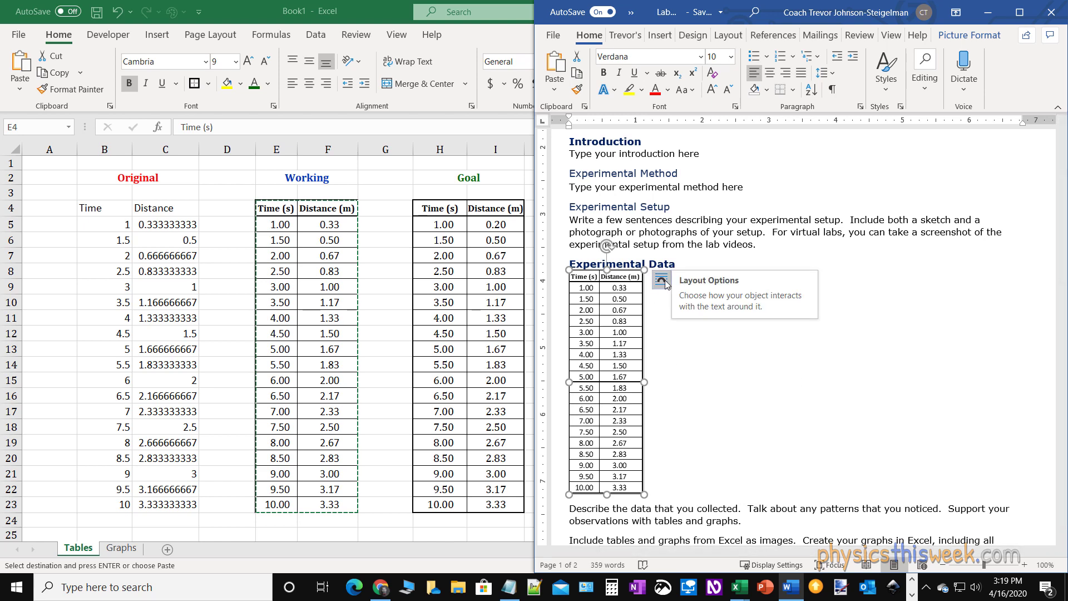
click(674, 398)
click(617, 336)
click(662, 283)
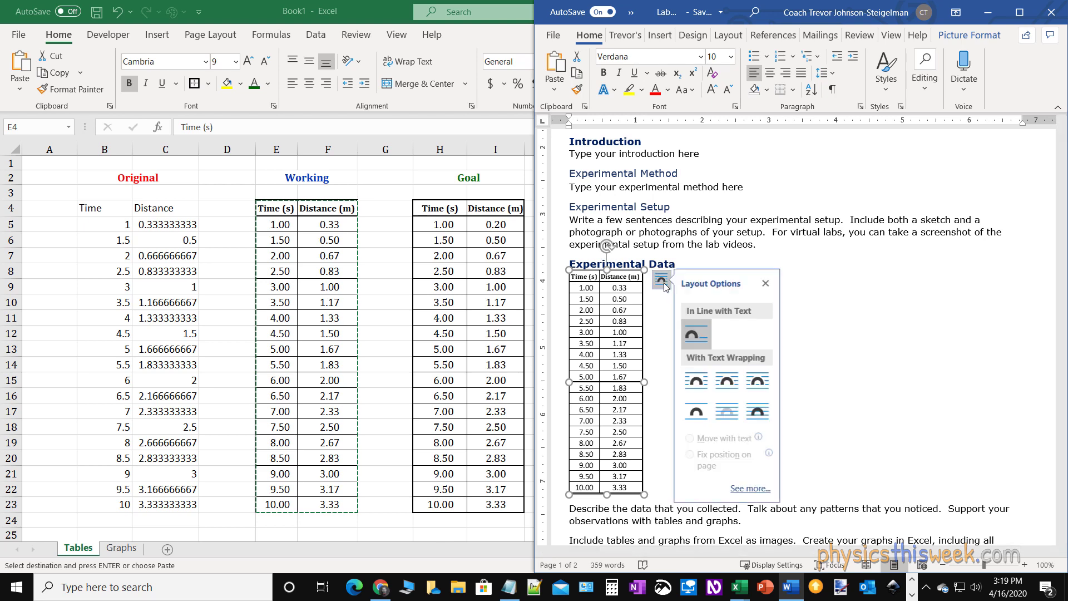
click(706, 388)
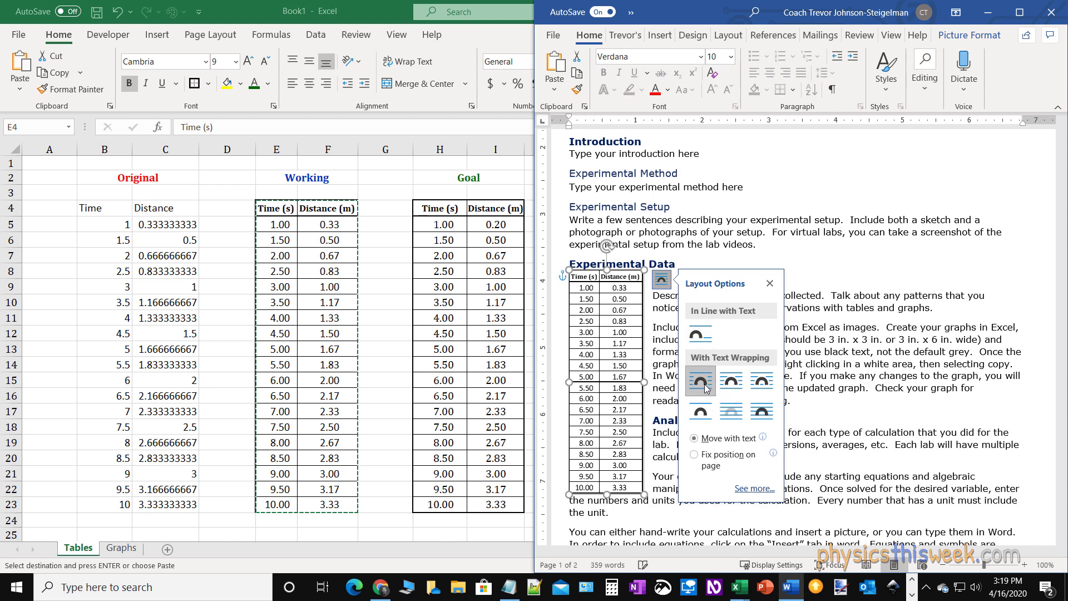
click(850, 376)
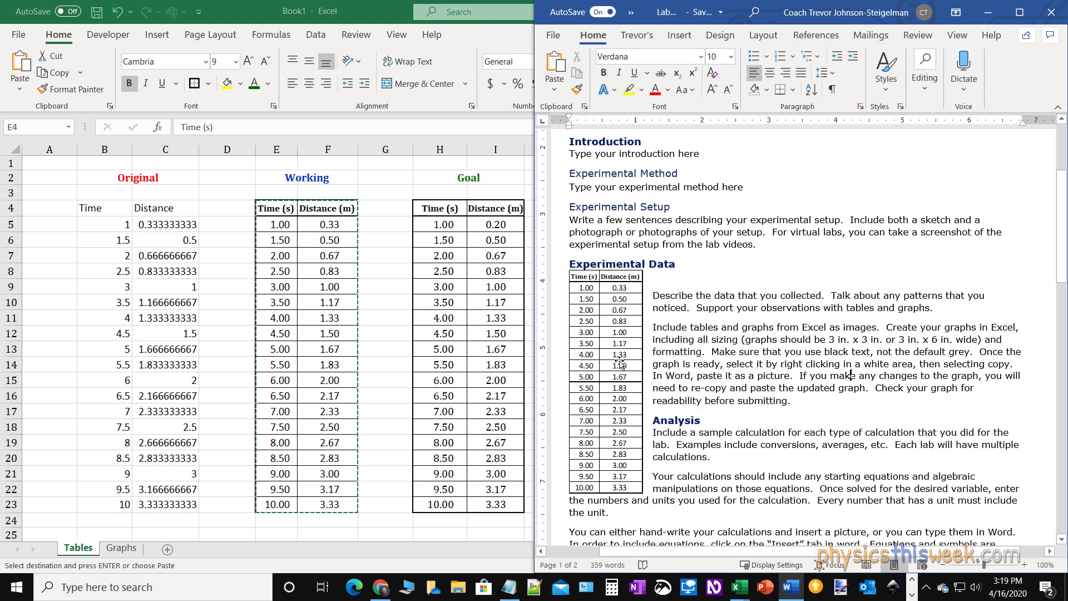
Delete the blank line between the Experimental Data heading and the descriptive text beside the table picture.
click(664, 277)
key(Delete)
key(Down)
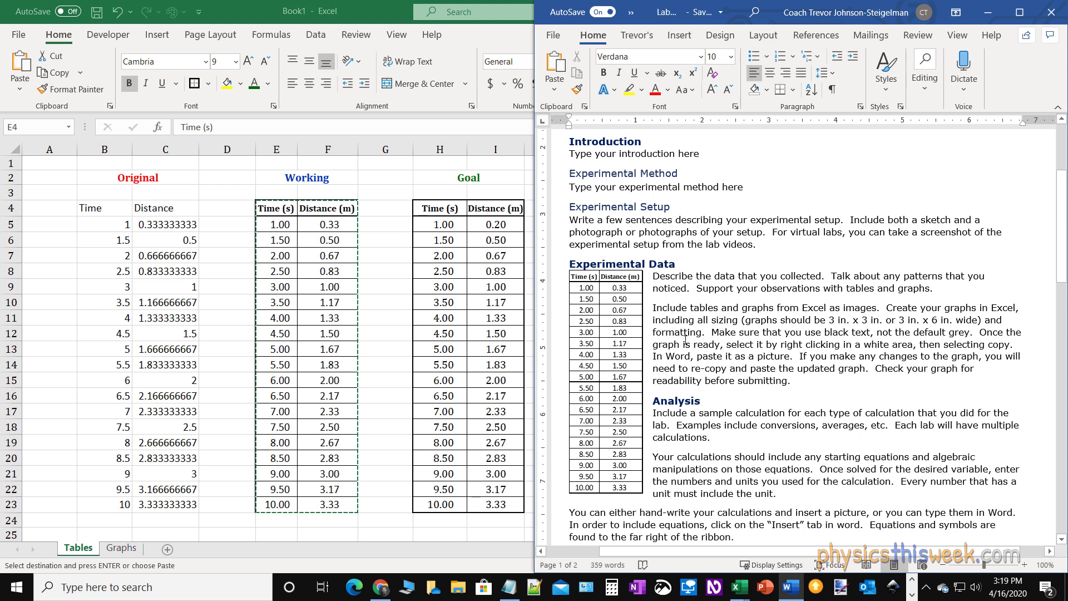
Review the lab report's layout, then minimize Word to return to the Excel workbook.
scroll(685, 340, up, 4)
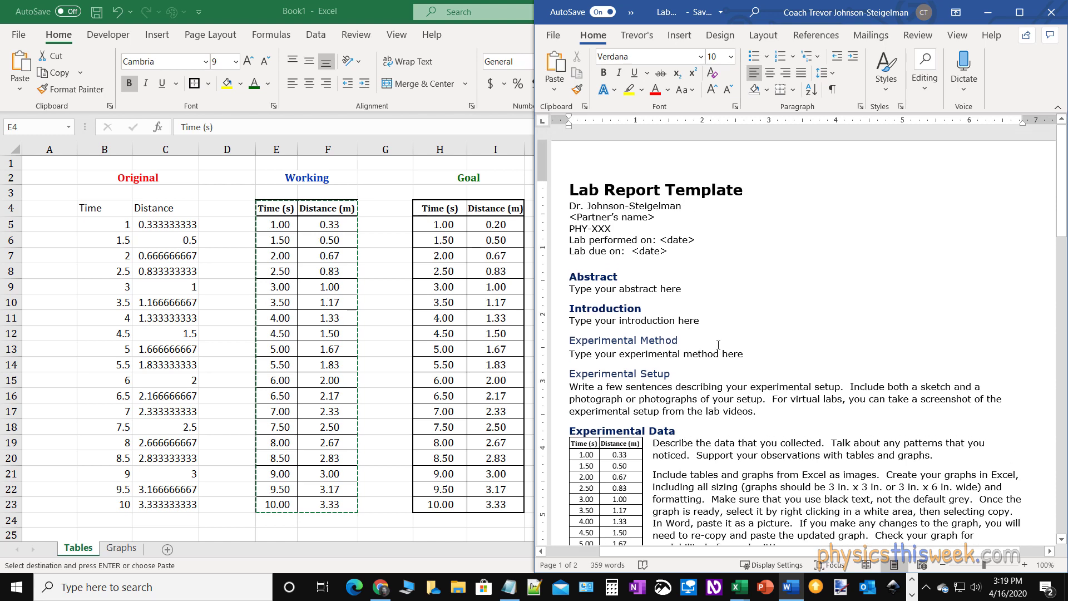
scroll(792, 479, down, 3)
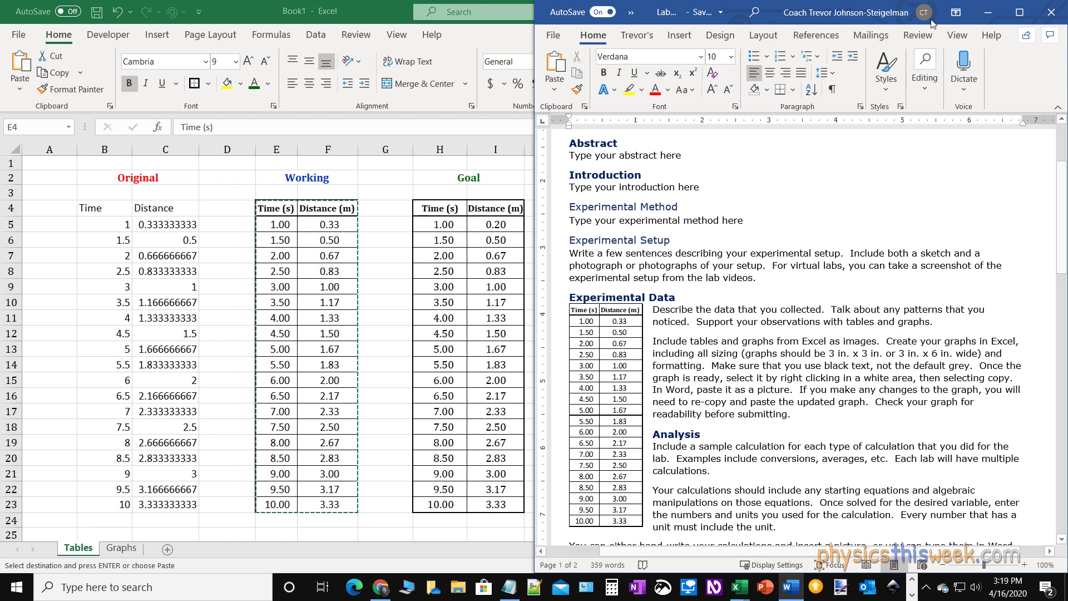
click(993, 15)
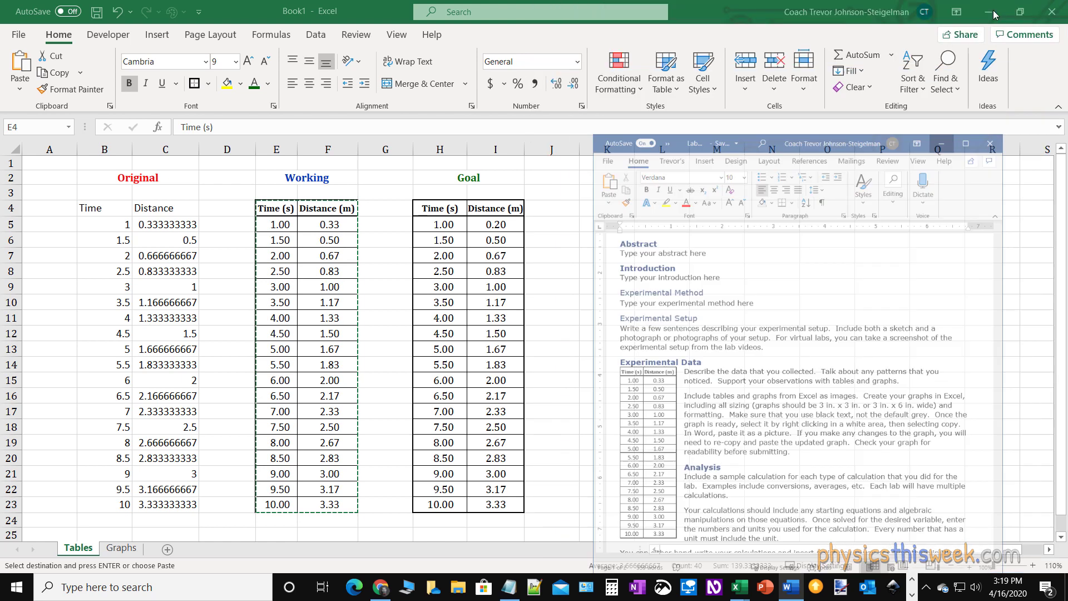